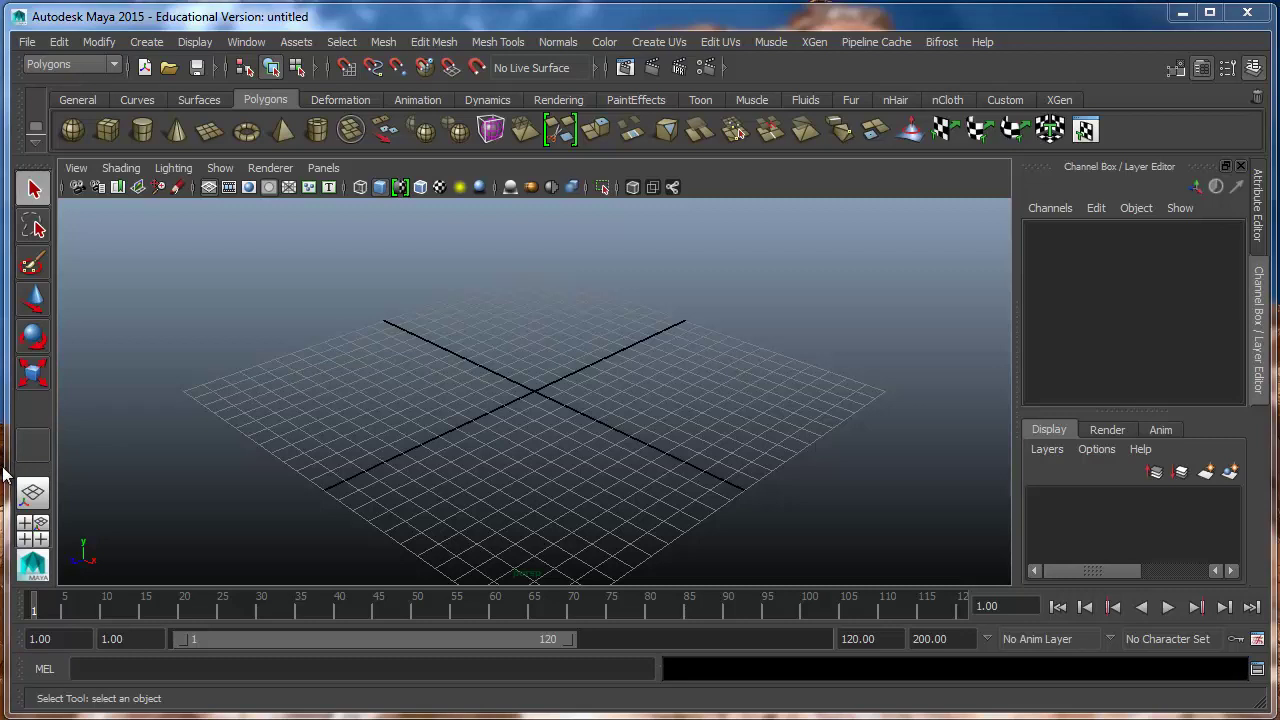
Step: Examine the reference photo of the wooden dining table in the browser and return to the empty Maya scene
drag(7, 466, 5, 466)
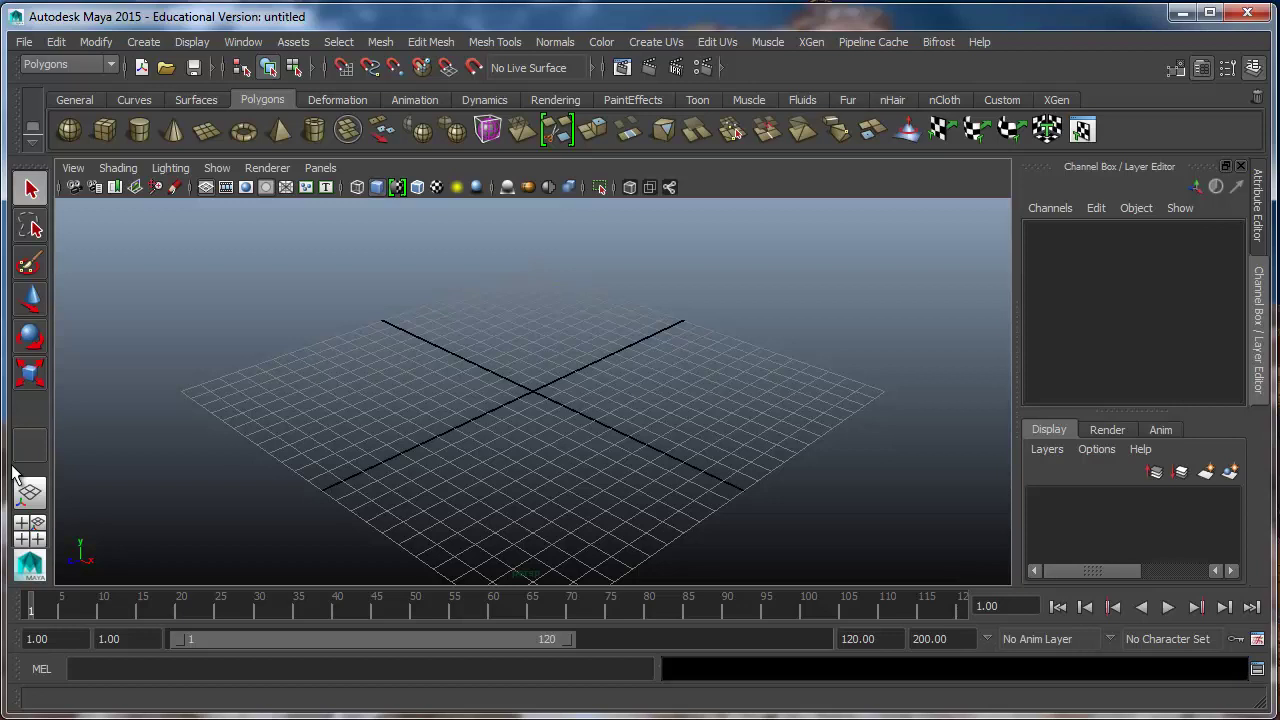
key(alt+Tab)
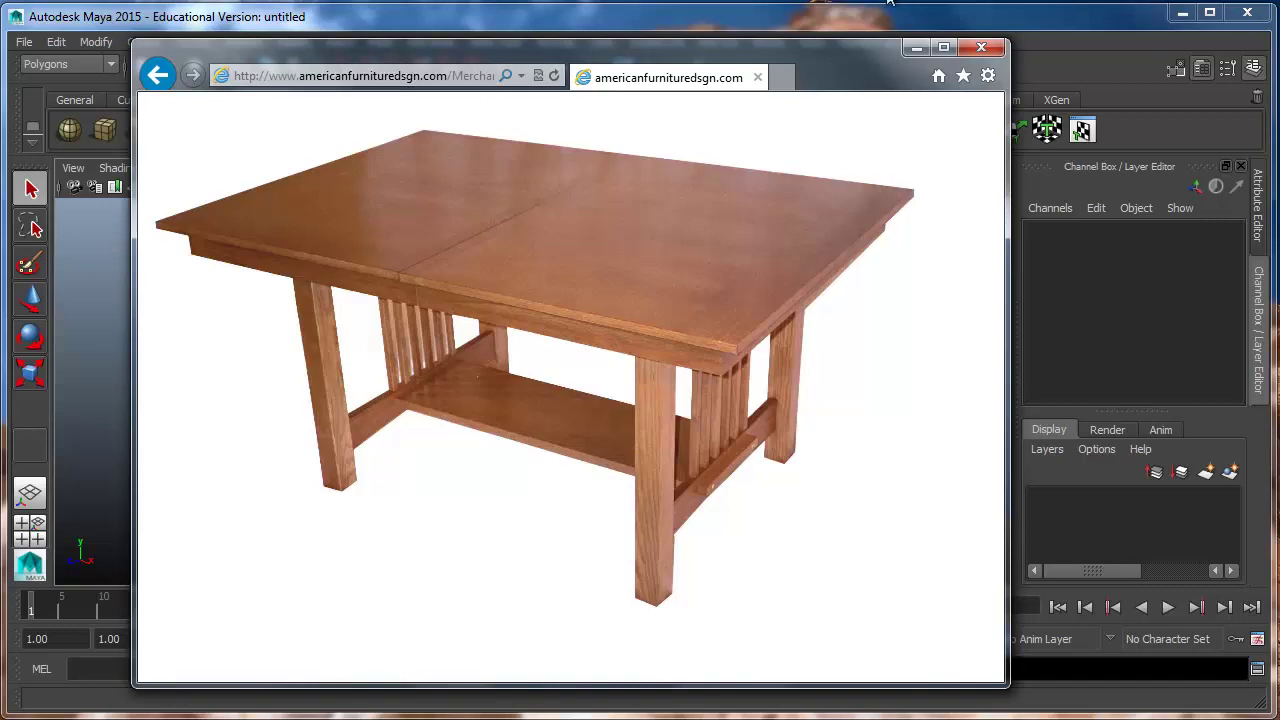
click(912, 44)
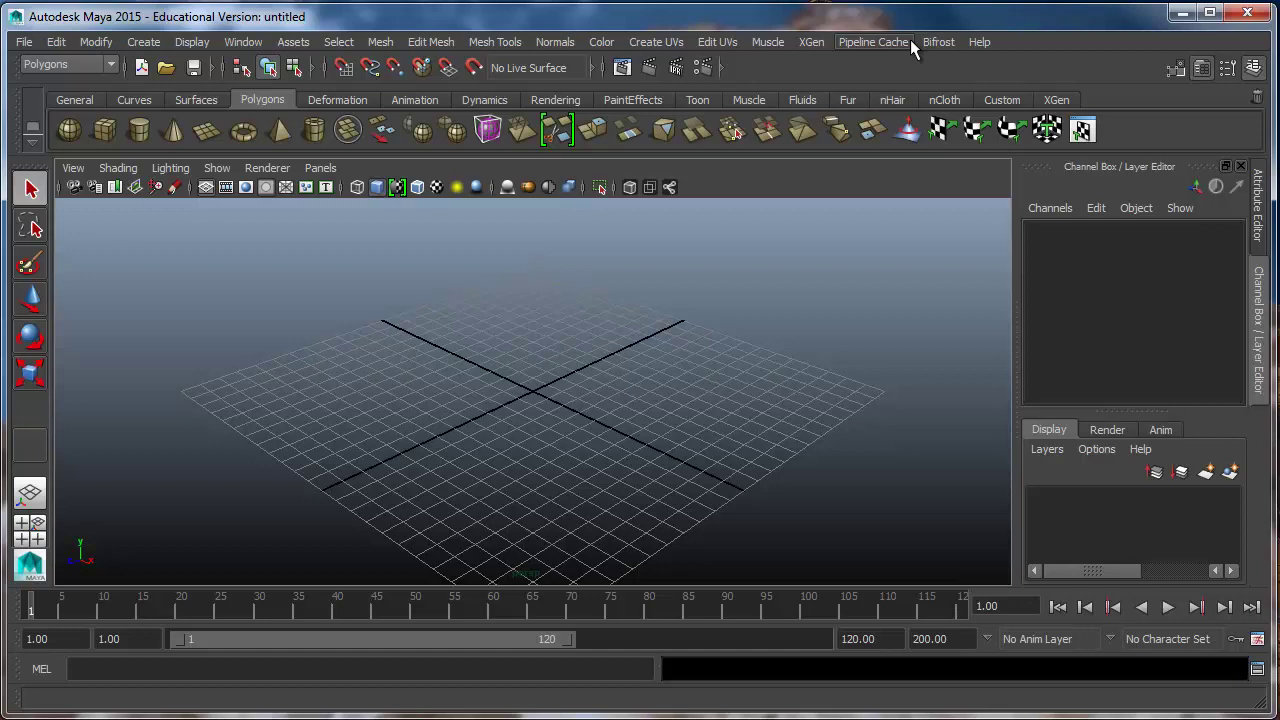
Step: Create a wide, flat polygon cube on the grid as the tabletop and activate the Move tool
click(104, 128)
drag(366, 383, 757, 437)
mouse_move(663, 417)
mouse_down()
mouse_move(651, 423)
mouse_move(651, 391)
mouse_move(651, 406)
mouse_up()
key(w)
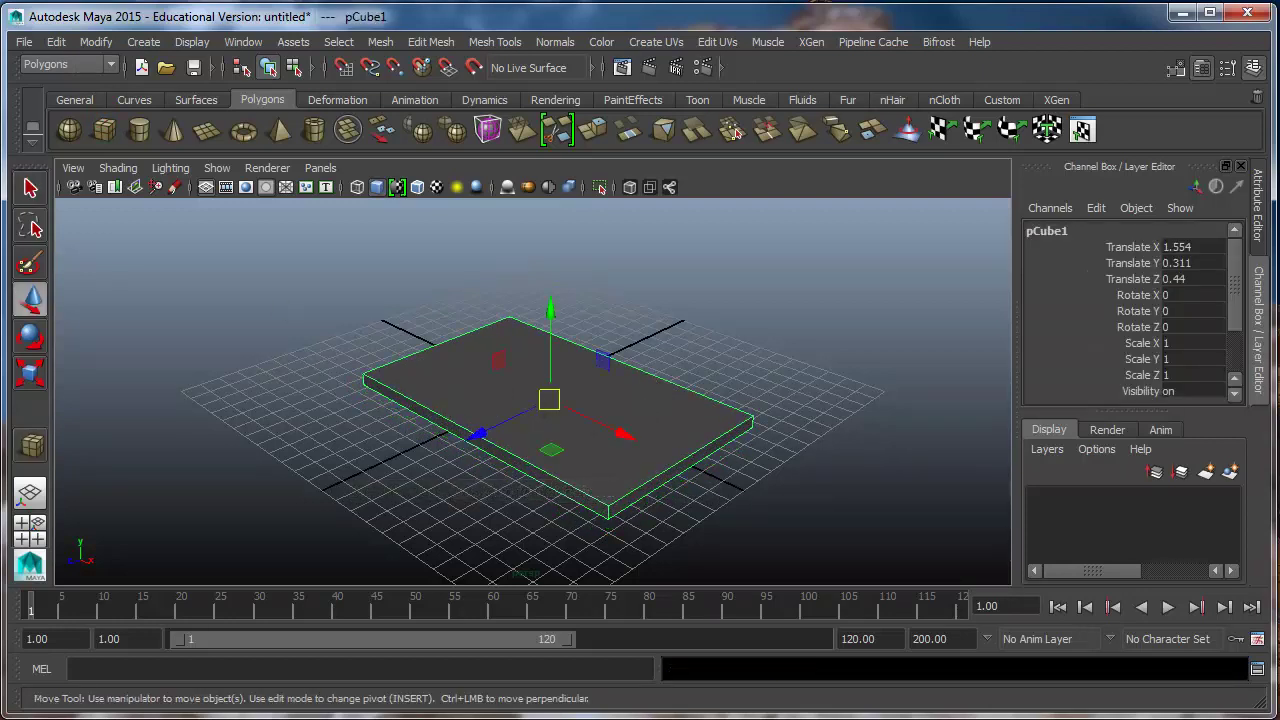
Step: Raise the tabletop slab above the grid to a Translate Y of about 13.9
drag(545, 350, 545, 195)
alt+middle_drag(545, 195, 545, 370)
drag(545, 370, 554, 237)
Step: Extrude the underside face of the tabletop with an Offset of 1.4
mouse_move(437, 487)
alt+middle_down()
mouse_move(448, 385)
mouse_move(434, 469)
alt+middle_up()
alt+drag(457, 448, 457, 386)
right_click(458, 386)
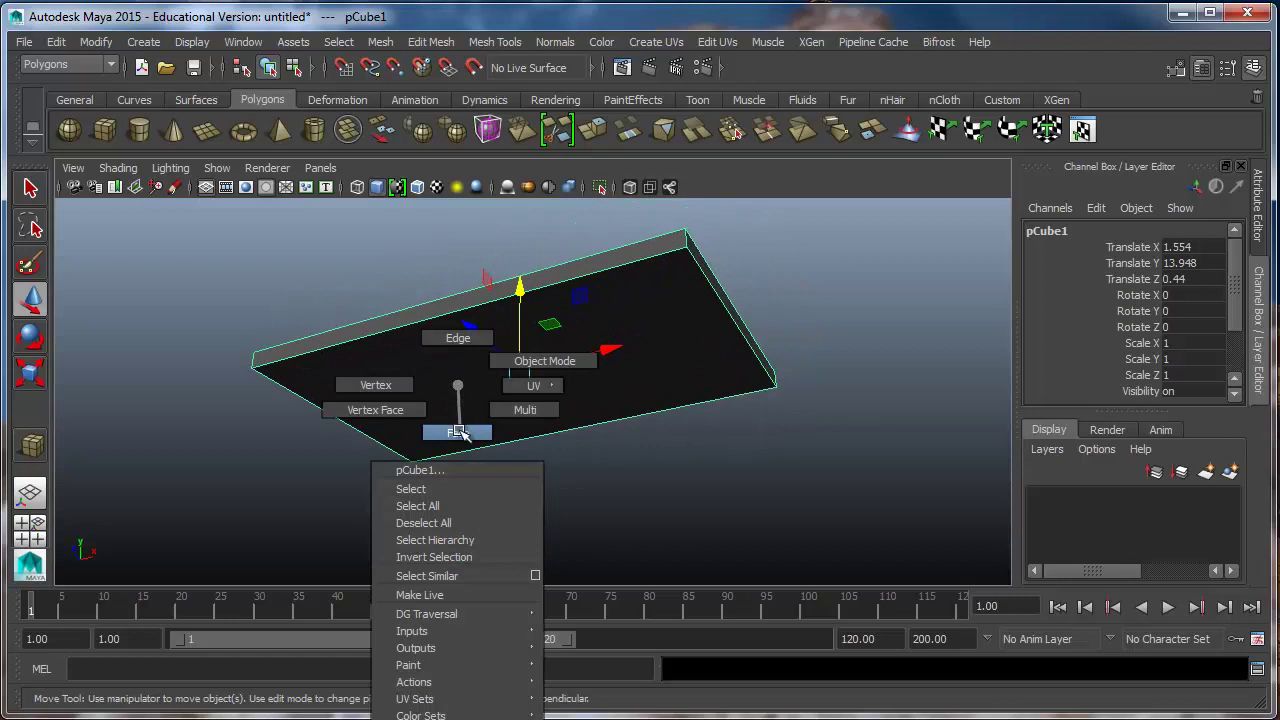
click(457, 431)
click(480, 343)
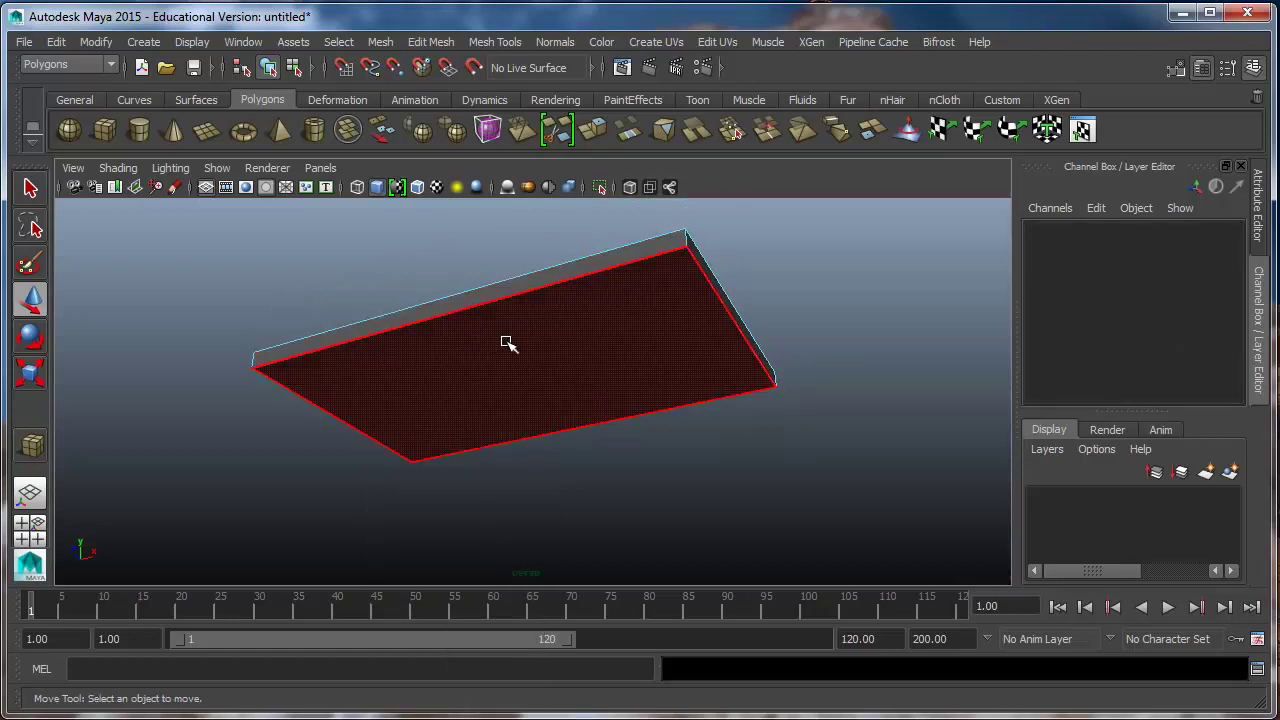
click(508, 343)
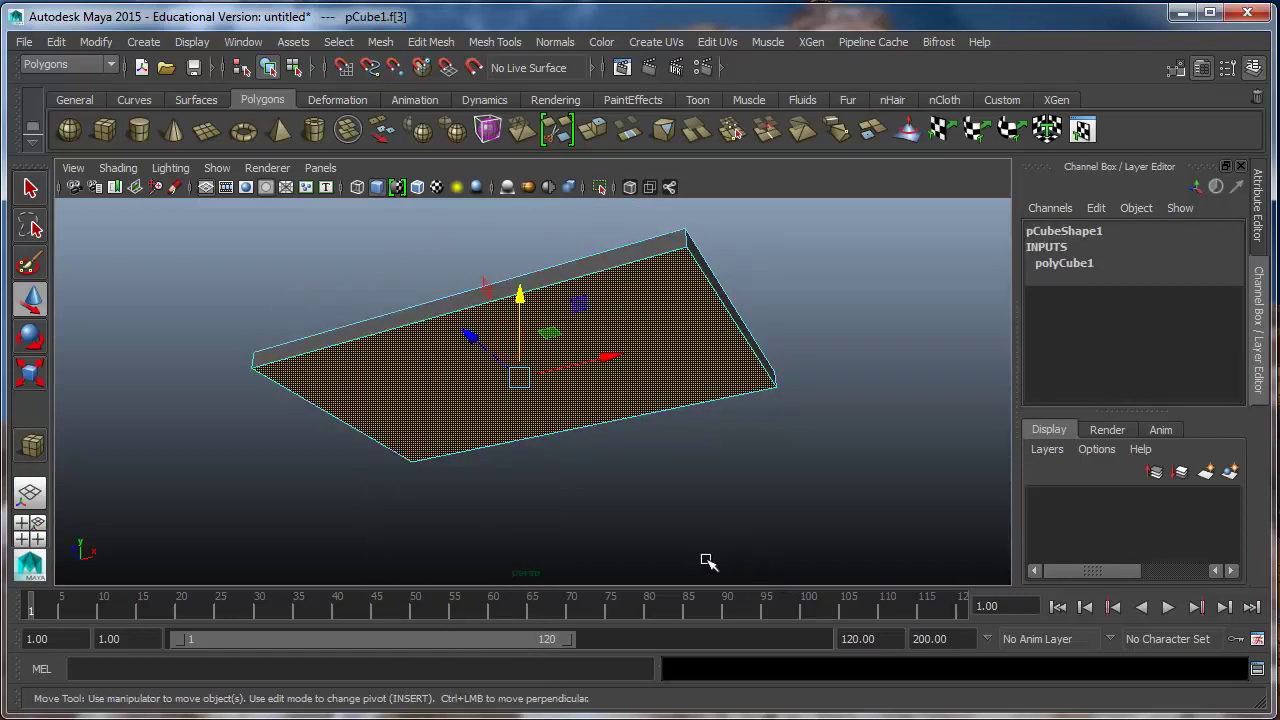
click(594, 132)
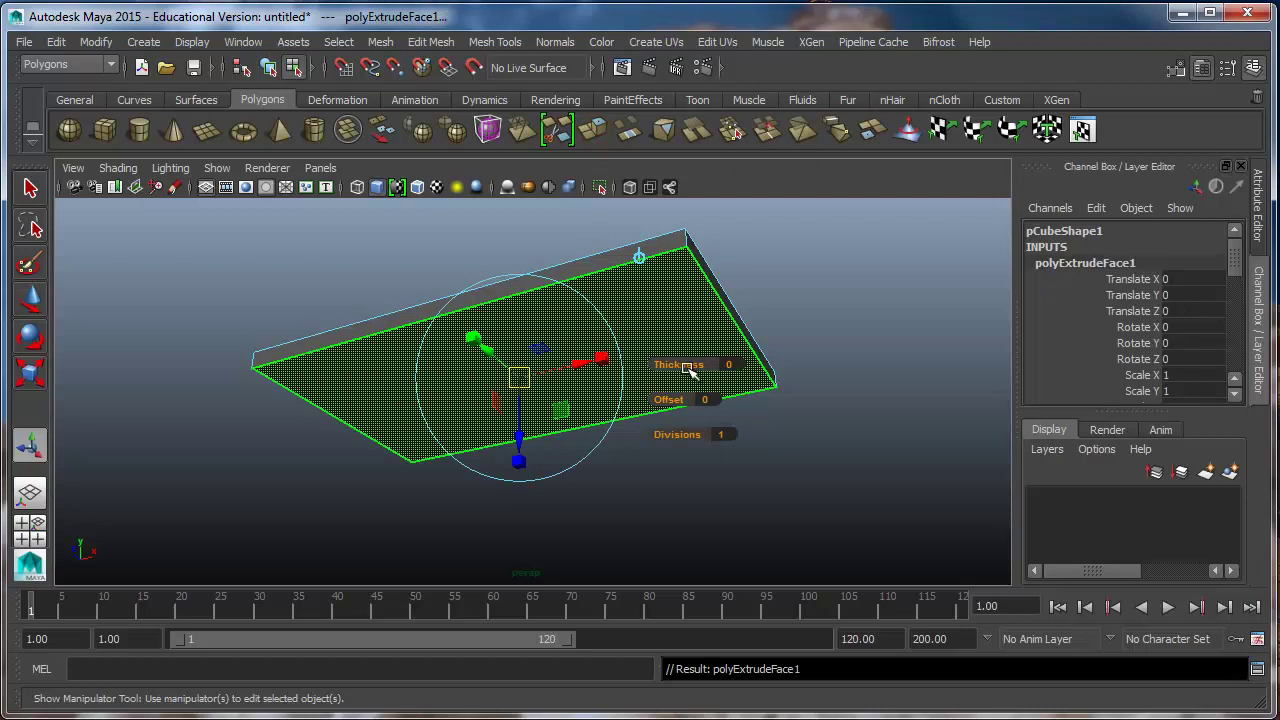
drag(689, 370, 675, 399)
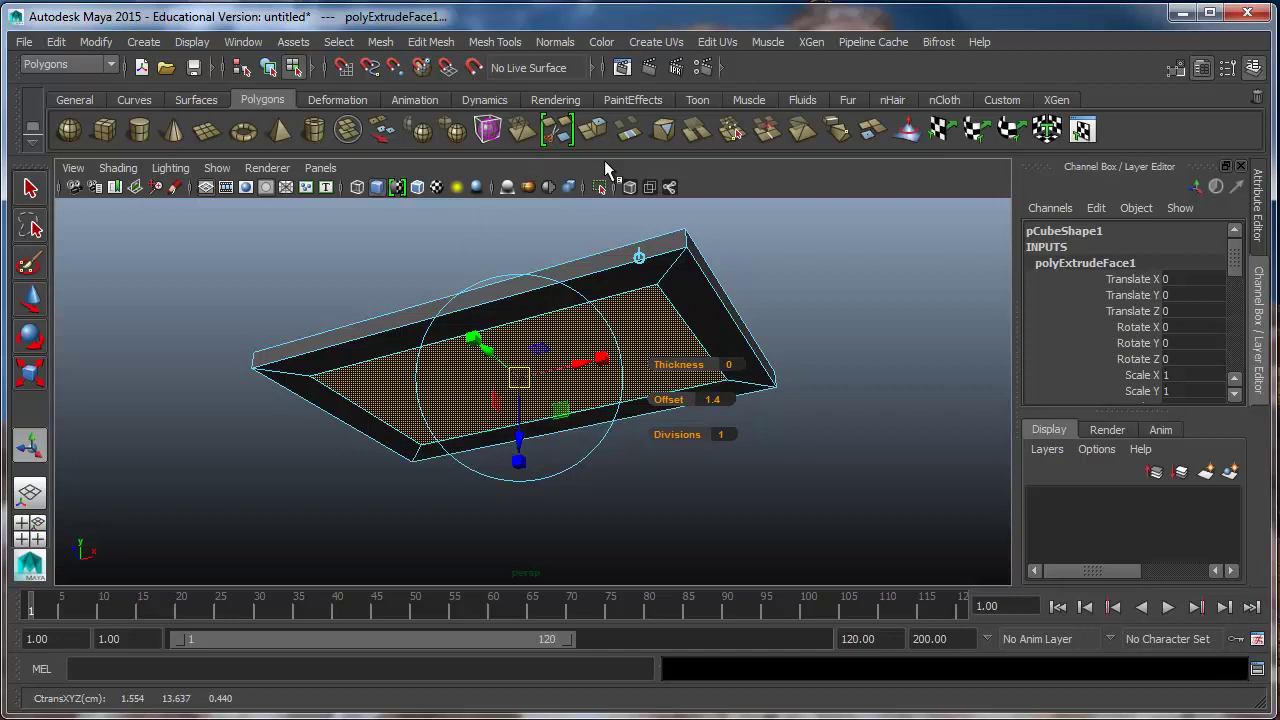
Step: Extrude the inset underside face with Thickness 1.5, and extrude its bottom face again with Offset 0.4
click(593, 131)
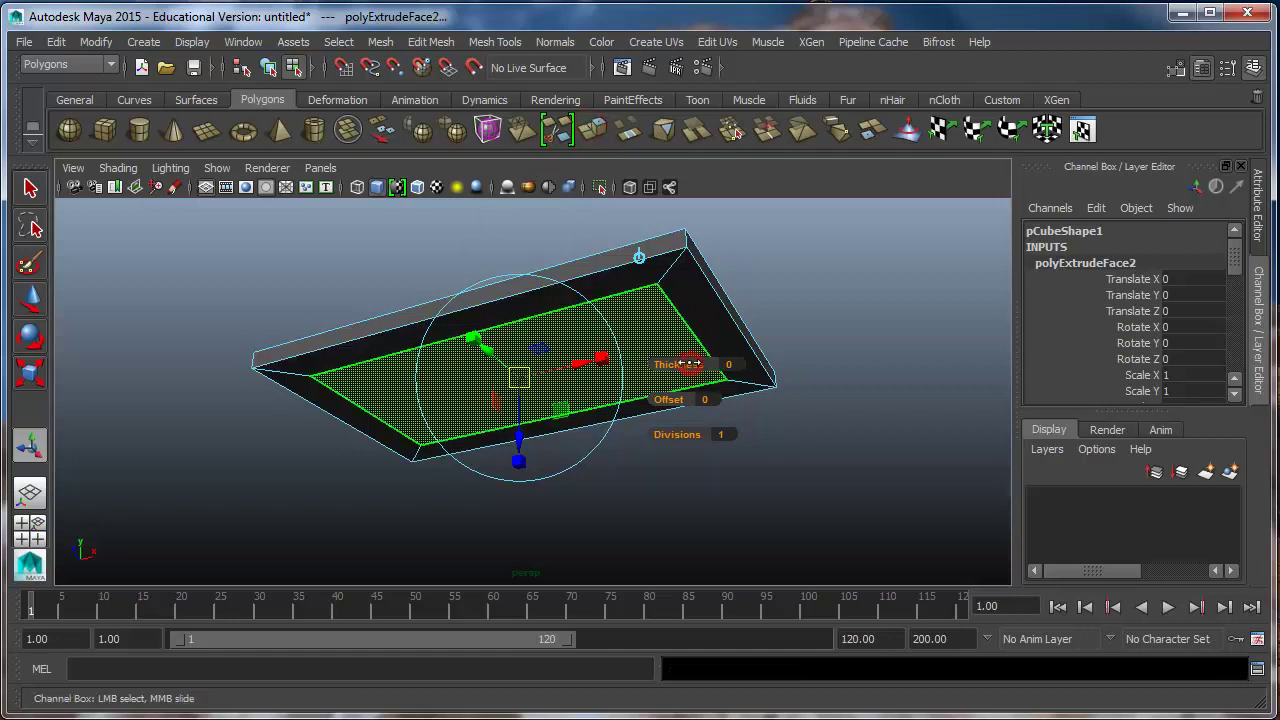
drag(690, 364, 712, 364)
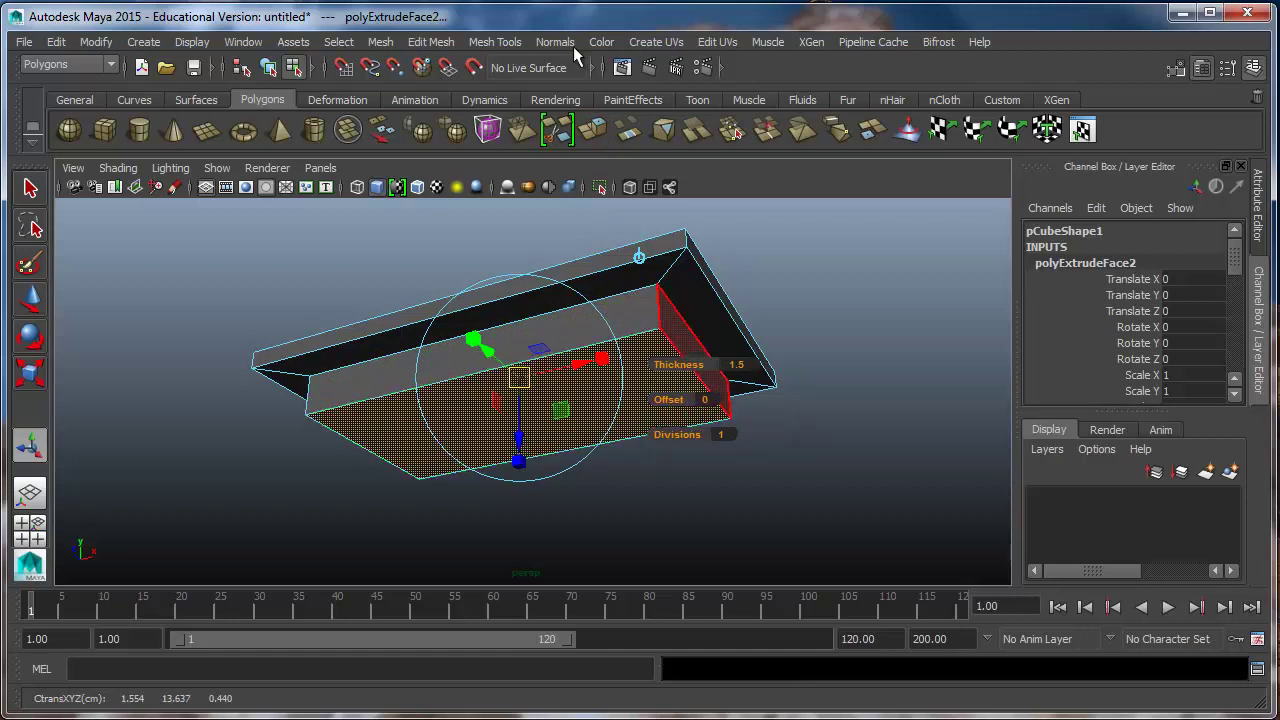
click(596, 130)
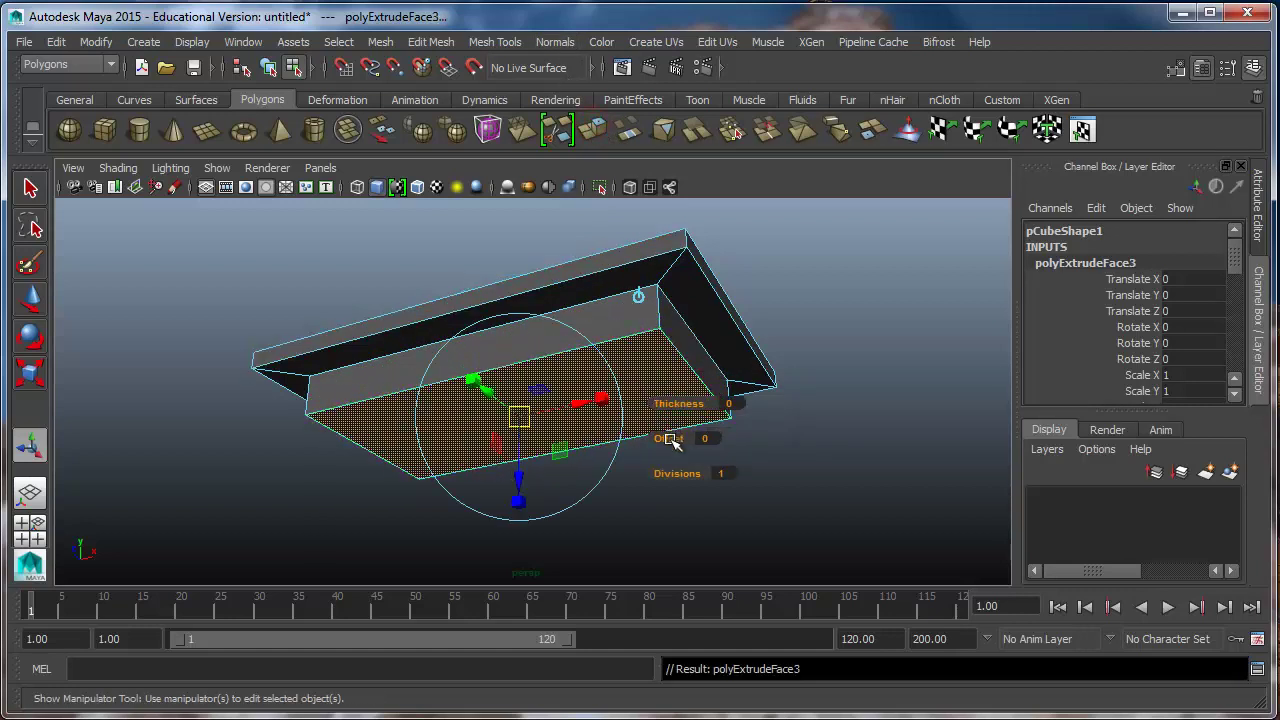
drag(672, 438, 678, 438)
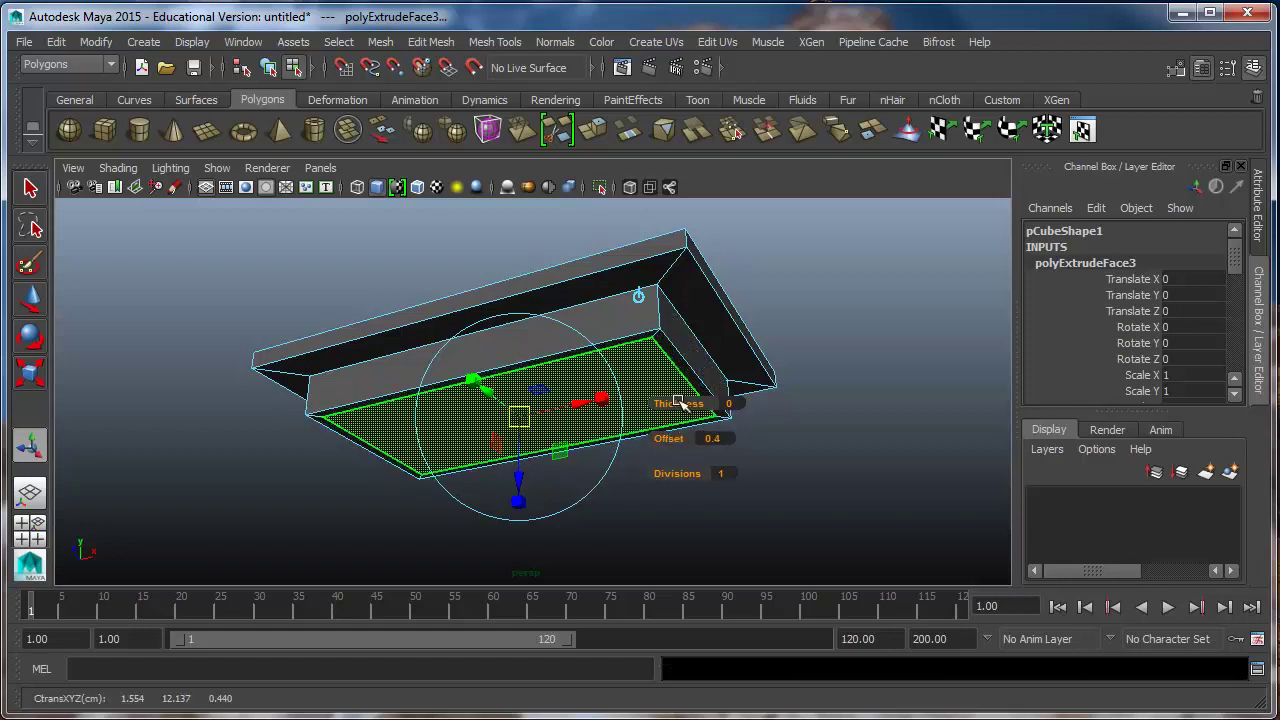
Step: Extrude the inner bottom face upward into the block to hollow out the table's apron
click(596, 132)
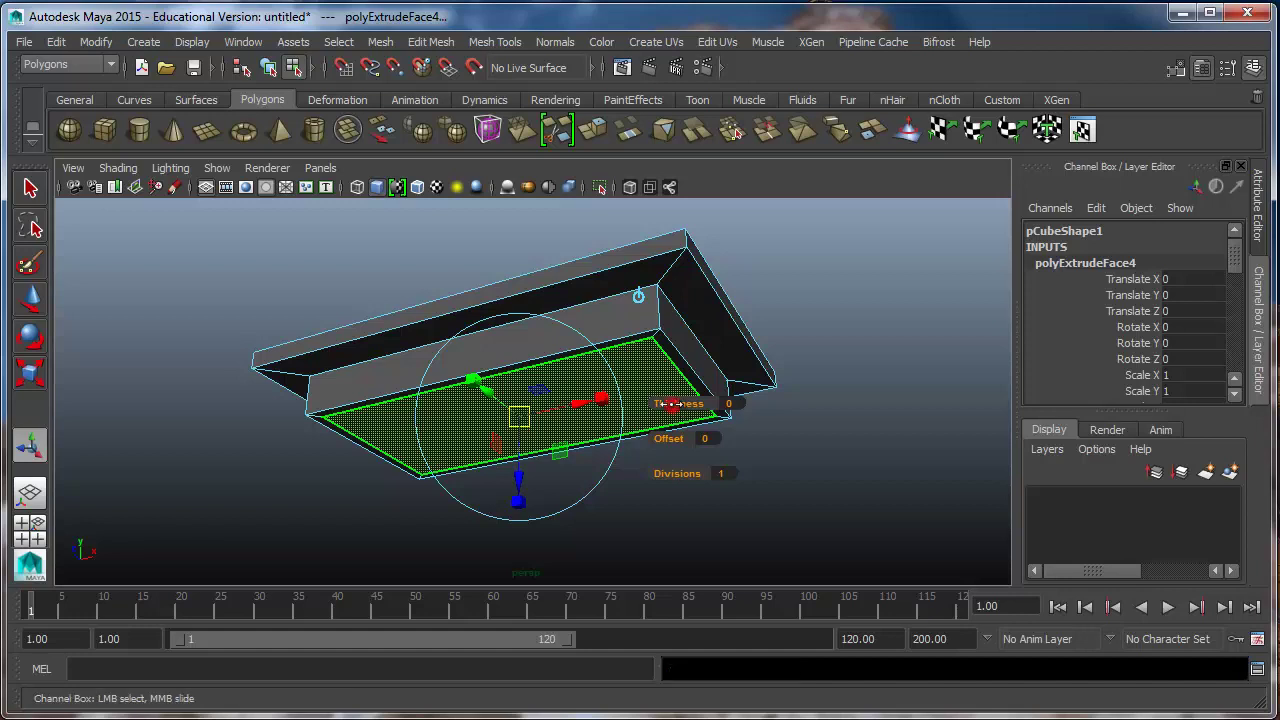
drag(668, 404, 630, 440)
click(618, 372)
click(673, 522)
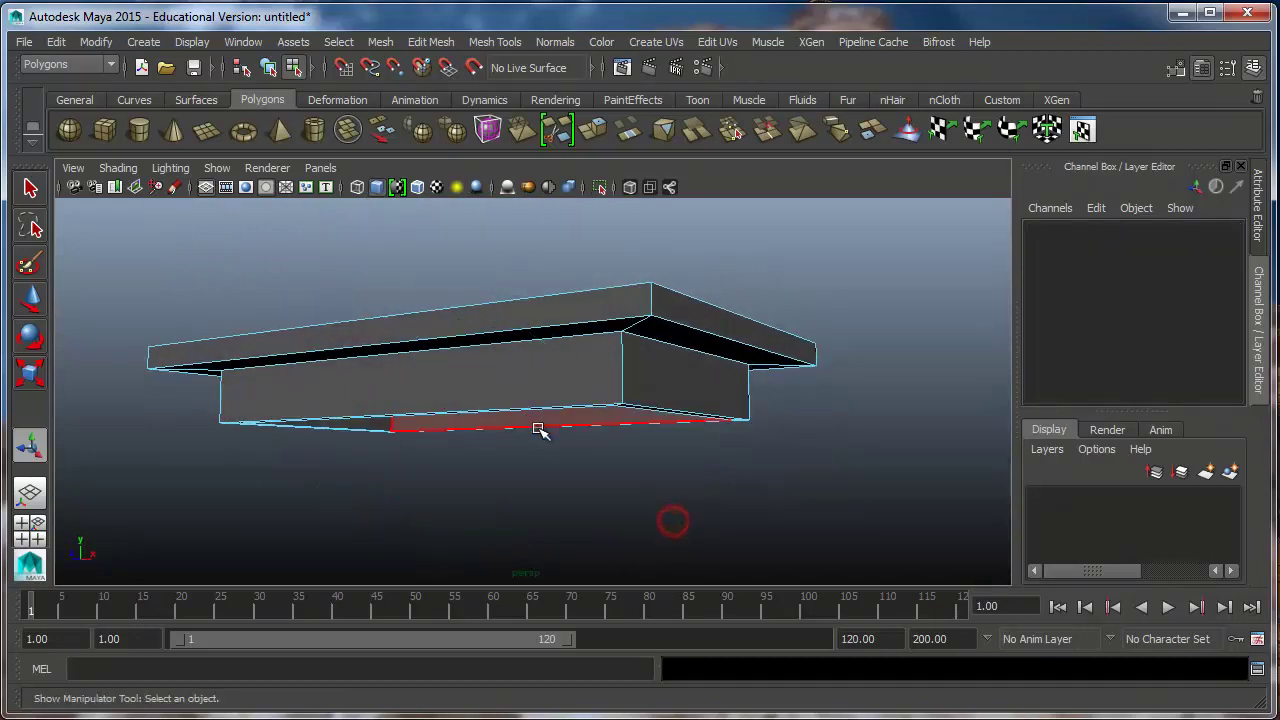
mouse_move(537, 429)
alt+mouse_down()
mouse_move(580, 466)
mouse_move(595, 452)
mouse_move(571, 429)
mouse_move(515, 418)
alt+mouse_up()
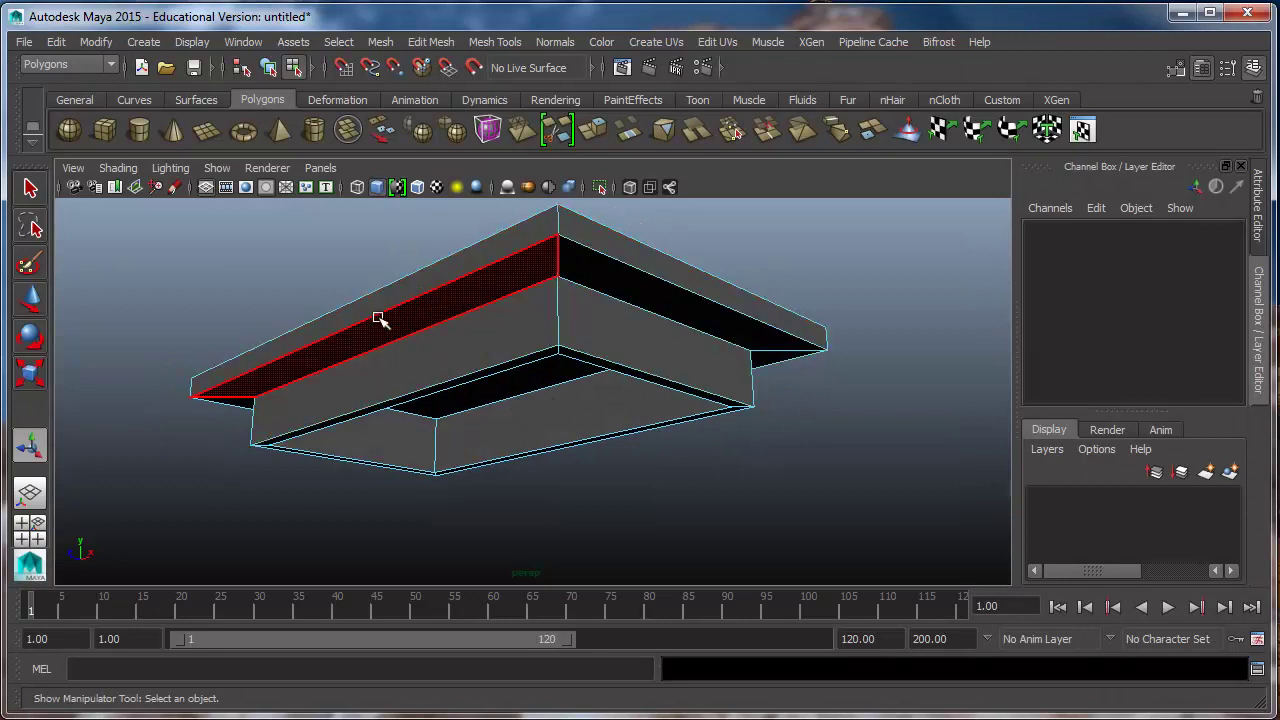
Step: Bevel the four lower outer edges of the tabletop slab
right_drag(378, 314, 374, 266)
click(418, 298)
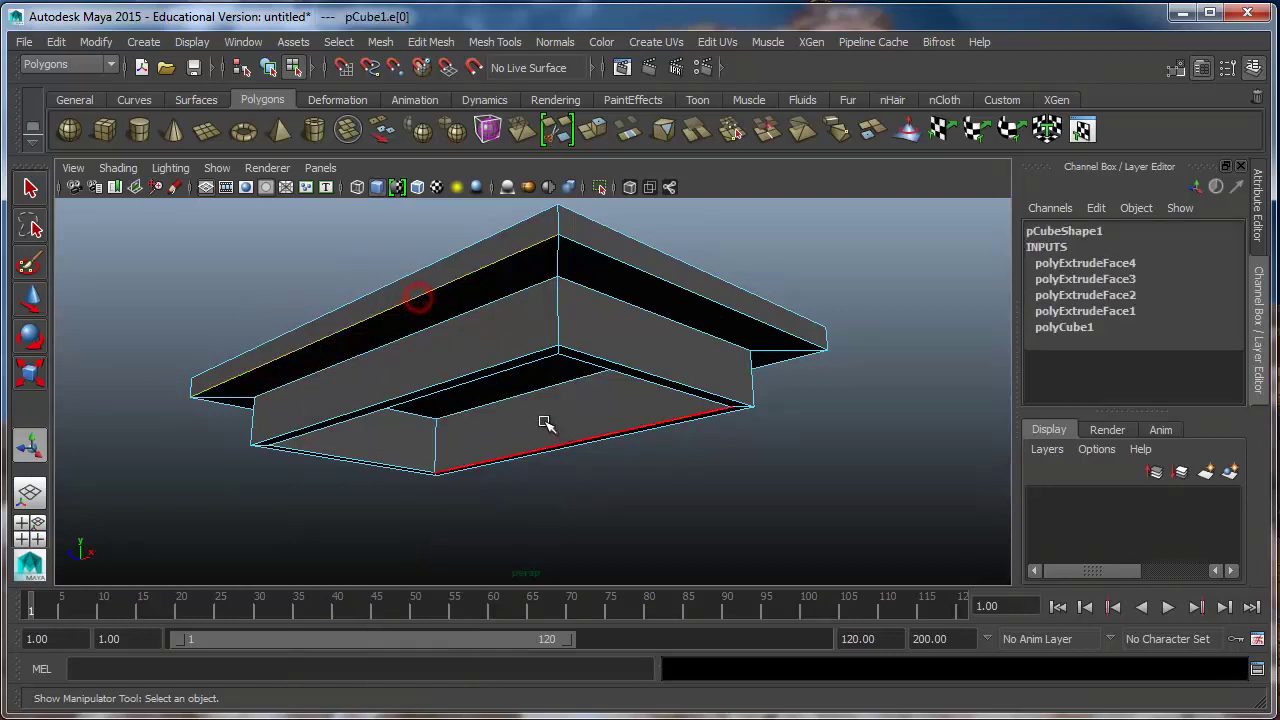
double_click(470, 275)
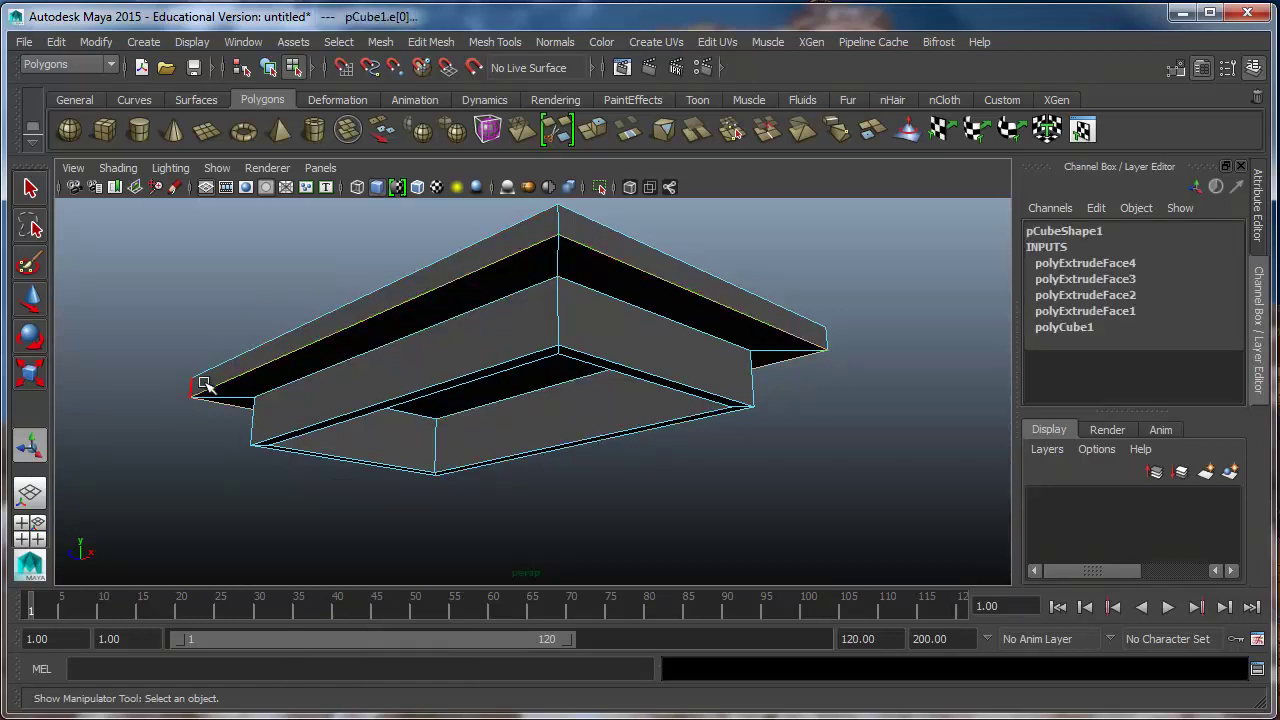
click(357, 328)
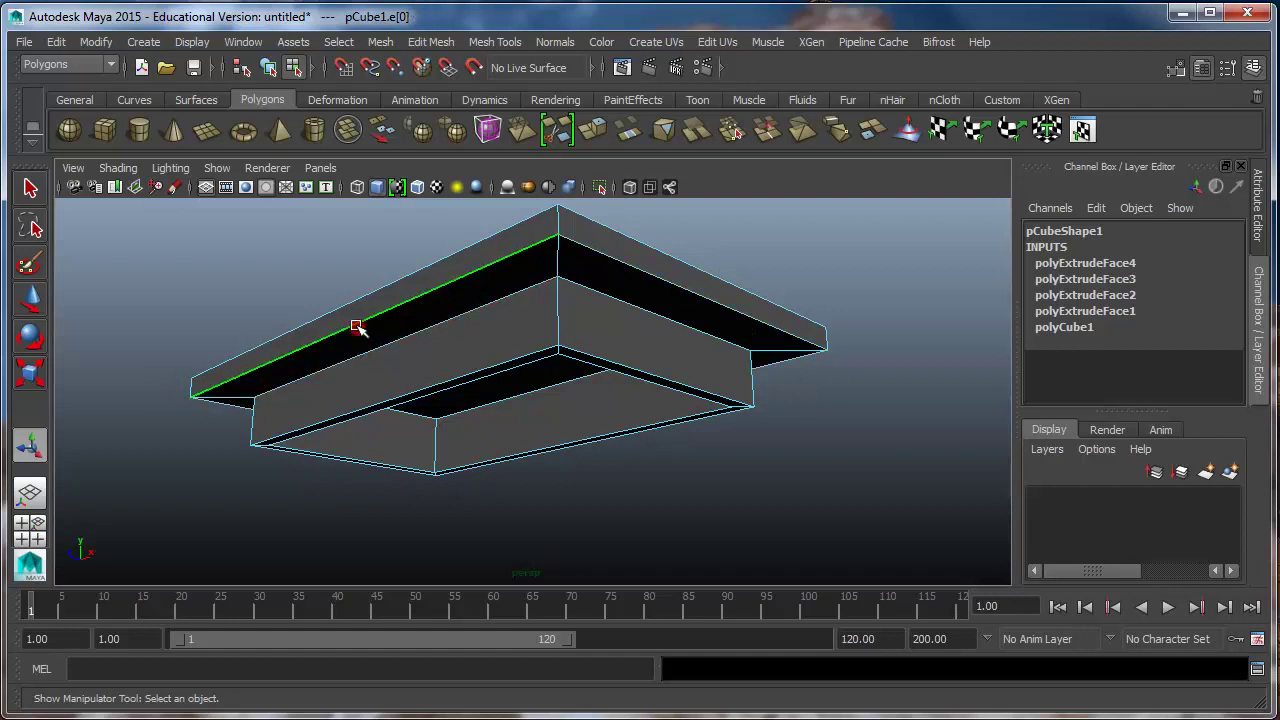
click(603, 251)
click(625, 263)
click(443, 292)
click(441, 290)
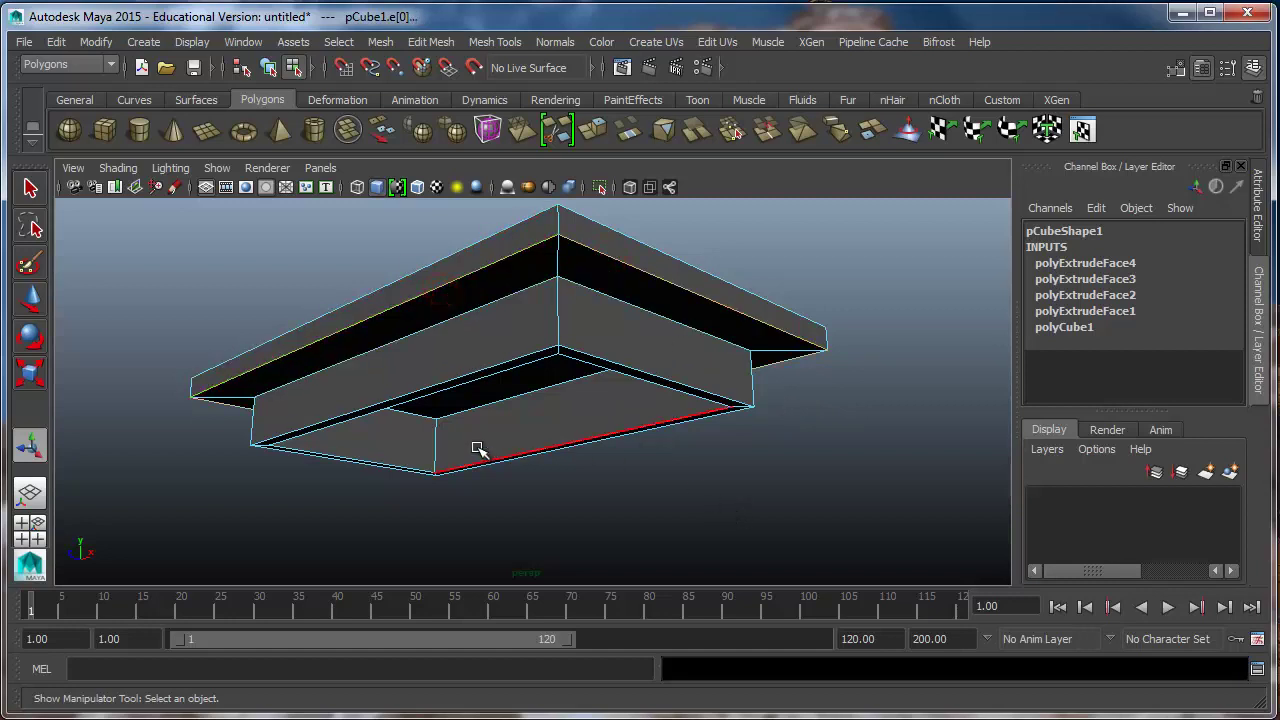
alt+drag(391, 436, 395, 345)
click(422, 43)
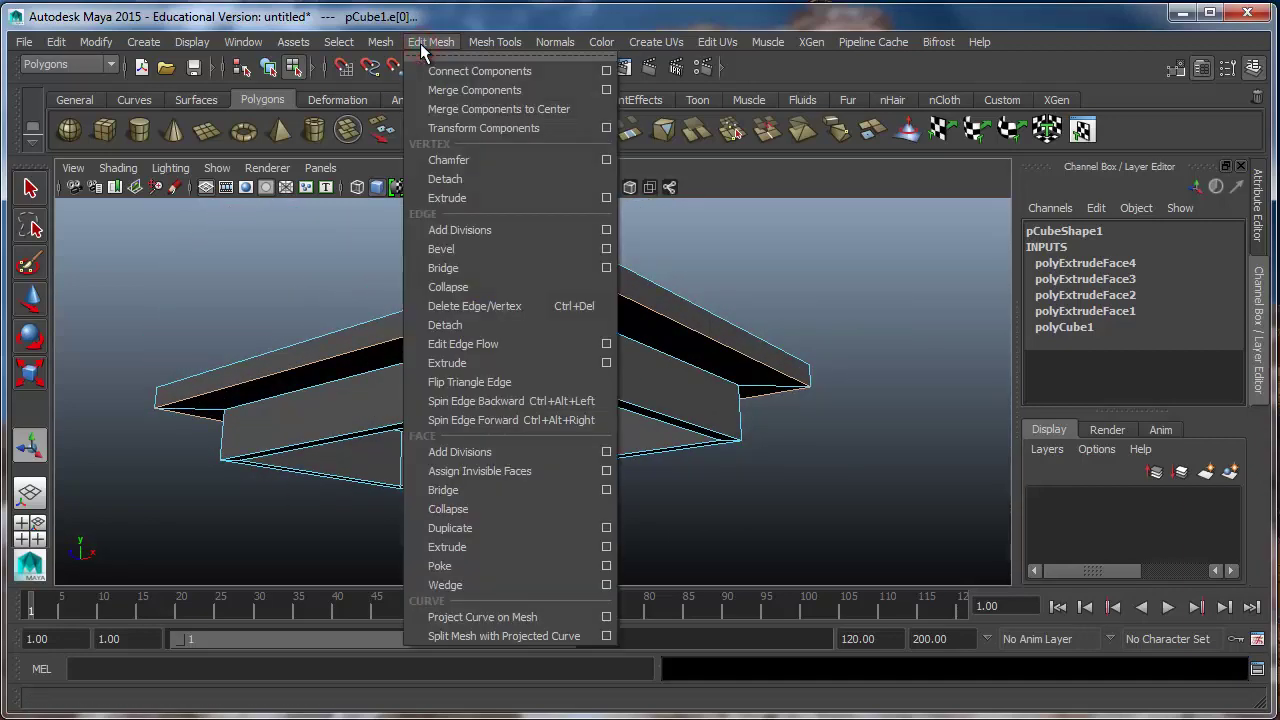
click(449, 250)
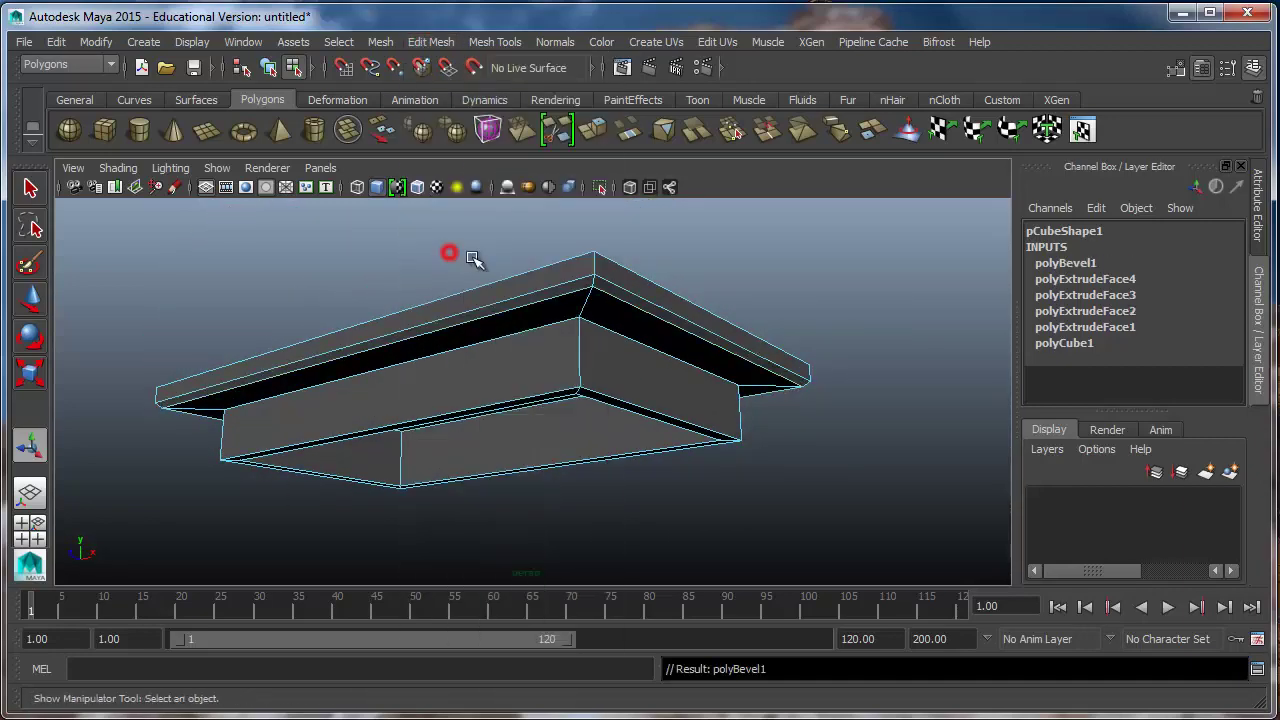
Step: Set the tabletop edge bevel to Segments 1 and Fraction 1
alt+drag(500, 274, 477, 317)
scroll(237, 360, up, 3)
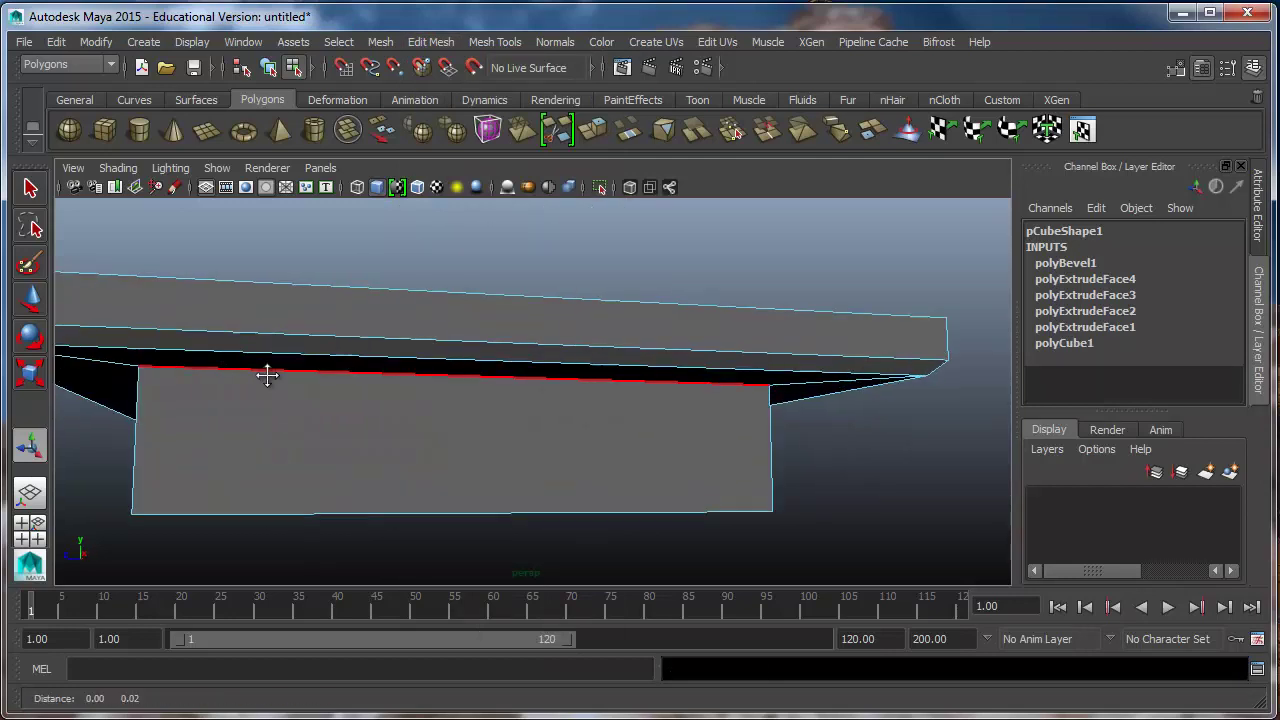
alt+middle_drag(258, 365, 305, 383)
alt+drag(305, 384, 454, 383)
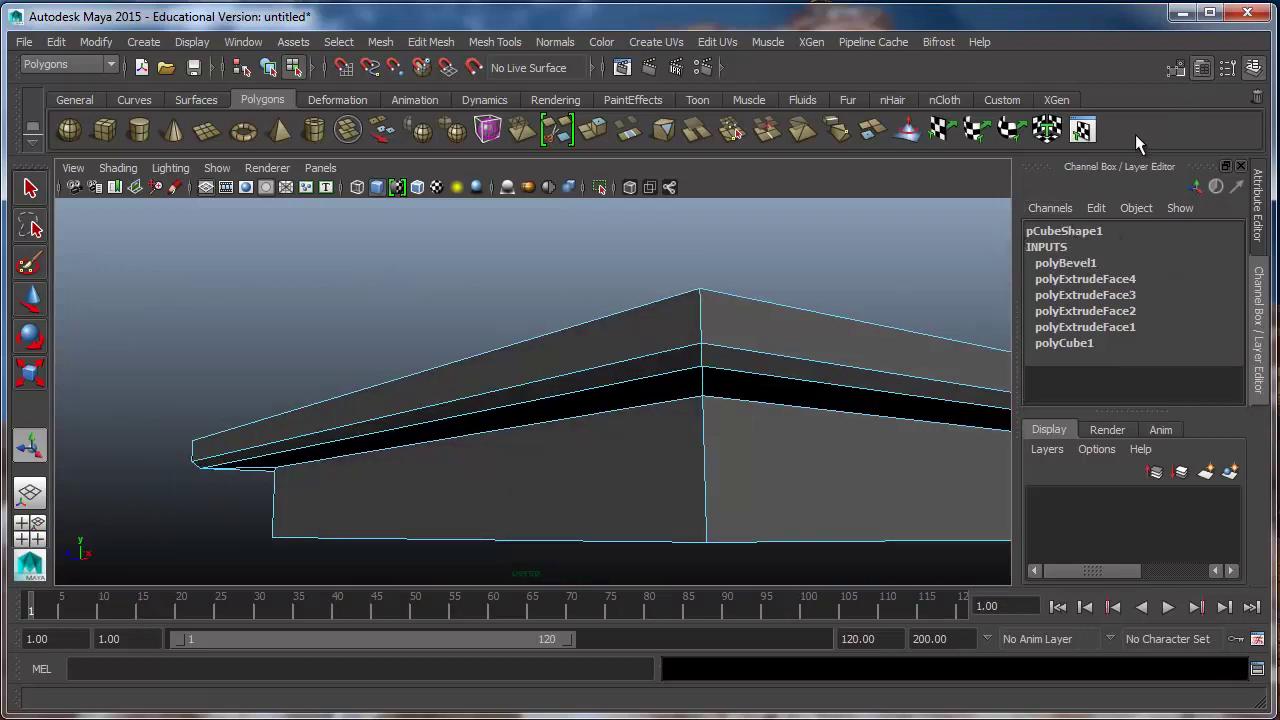
click(1072, 262)
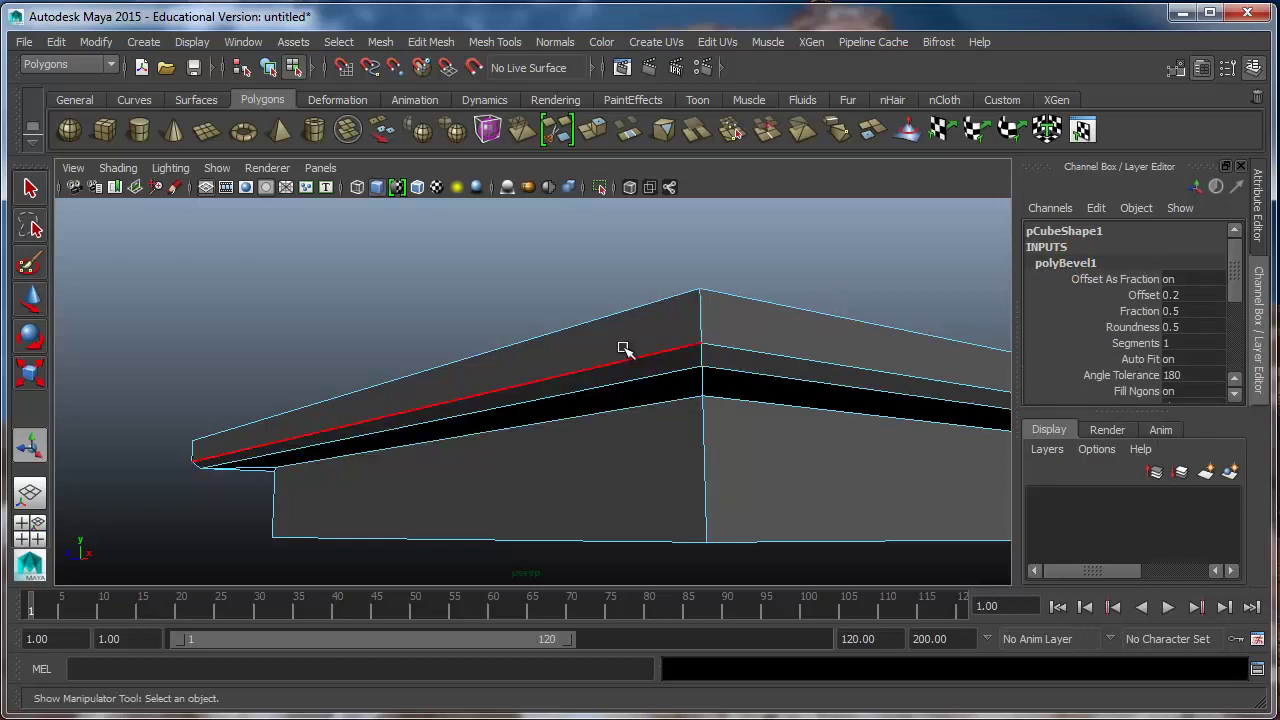
alt+drag(623, 349, 743, 363)
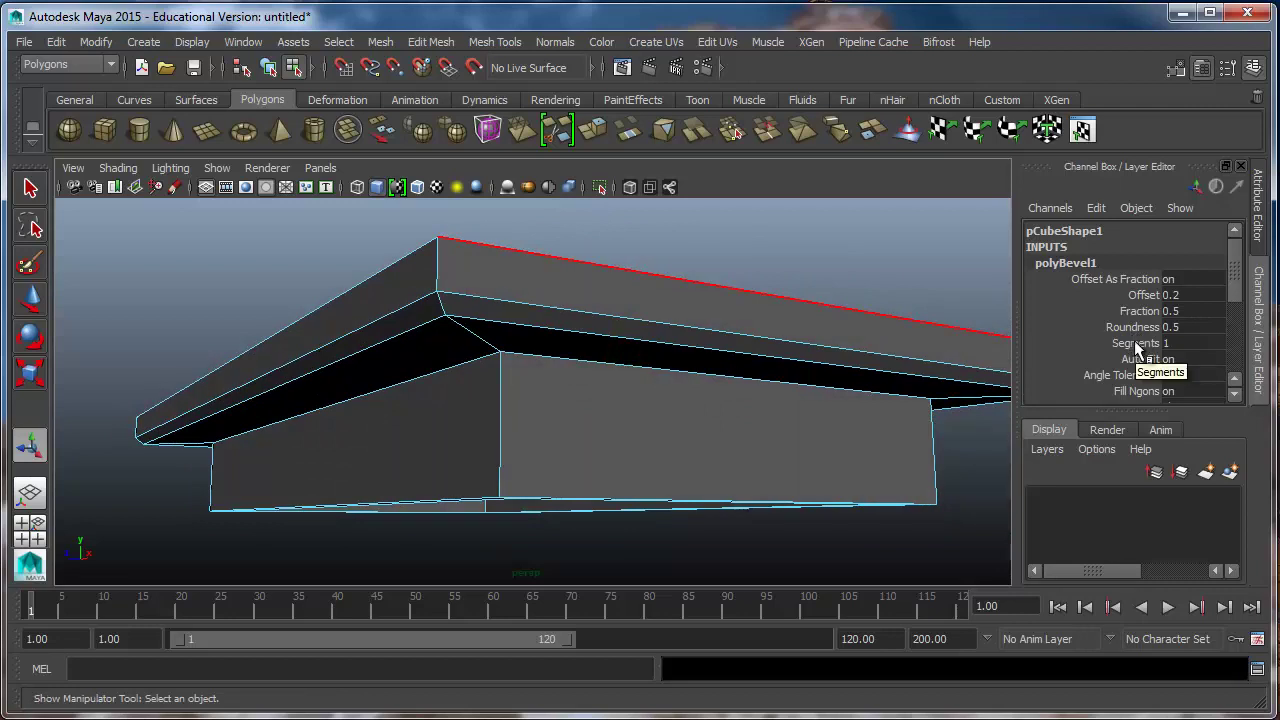
click(1137, 343)
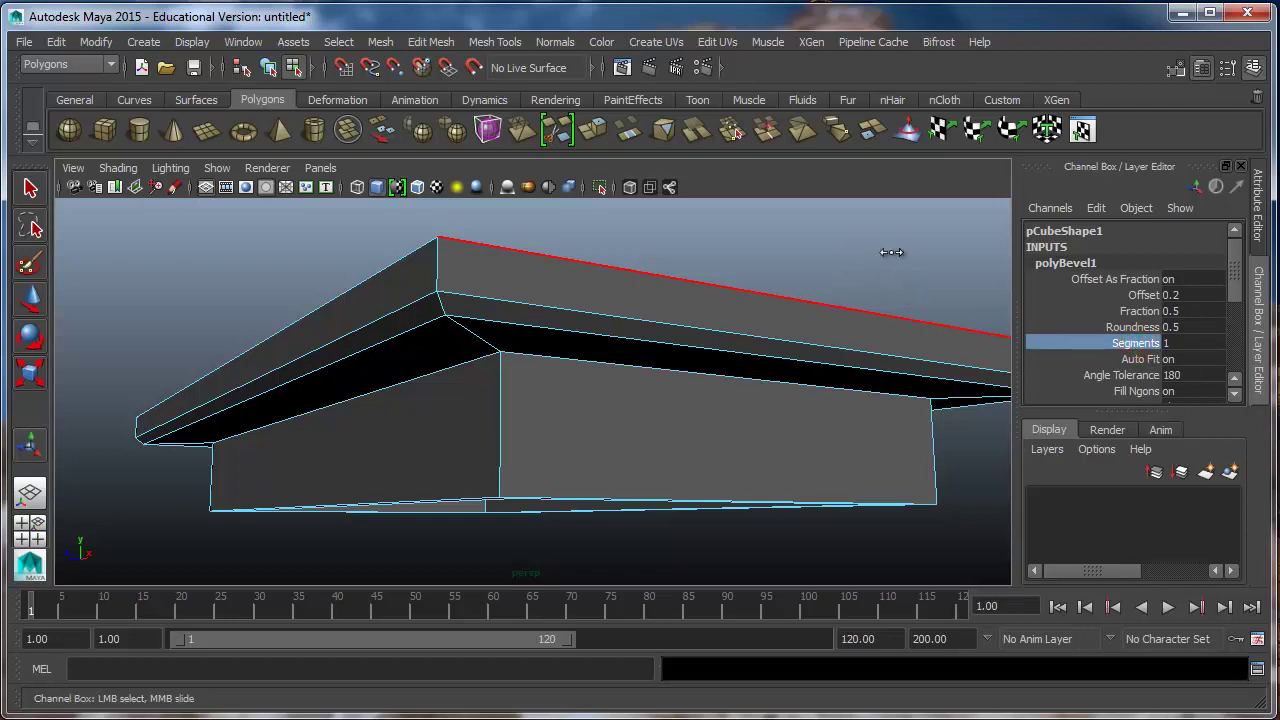
middle_drag(891, 252, 852, 258)
click(1140, 311)
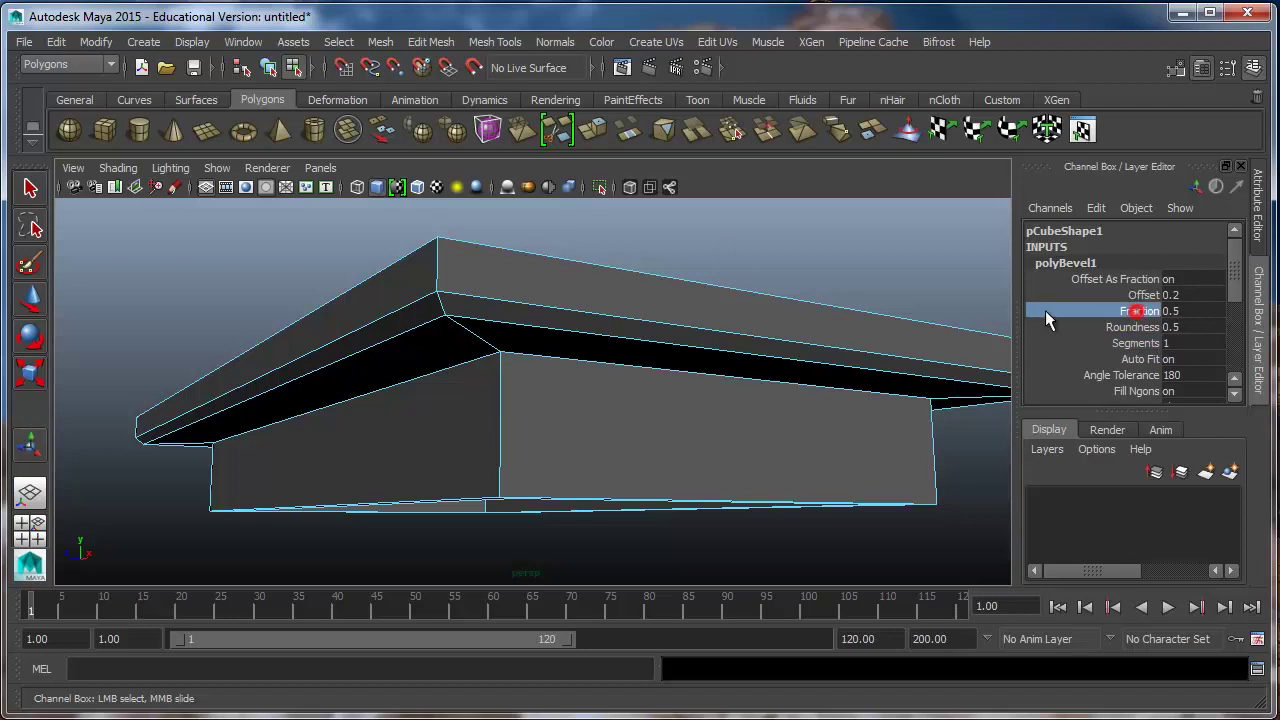
middle_drag(745, 257, 758, 258)
alt+drag(750, 403, 565, 388)
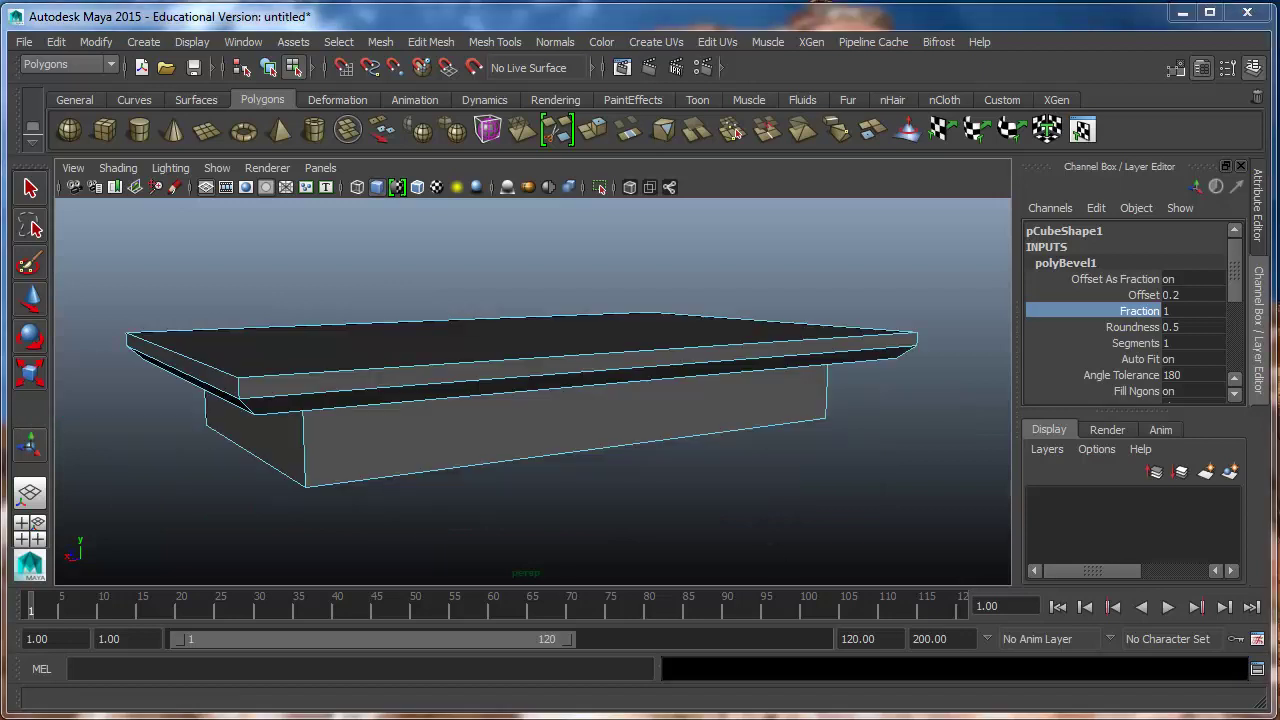
Step: Create a tall, narrow polygon cube on the grid below the tabletop as a table leg
alt+drag(464, 465, 418, 402)
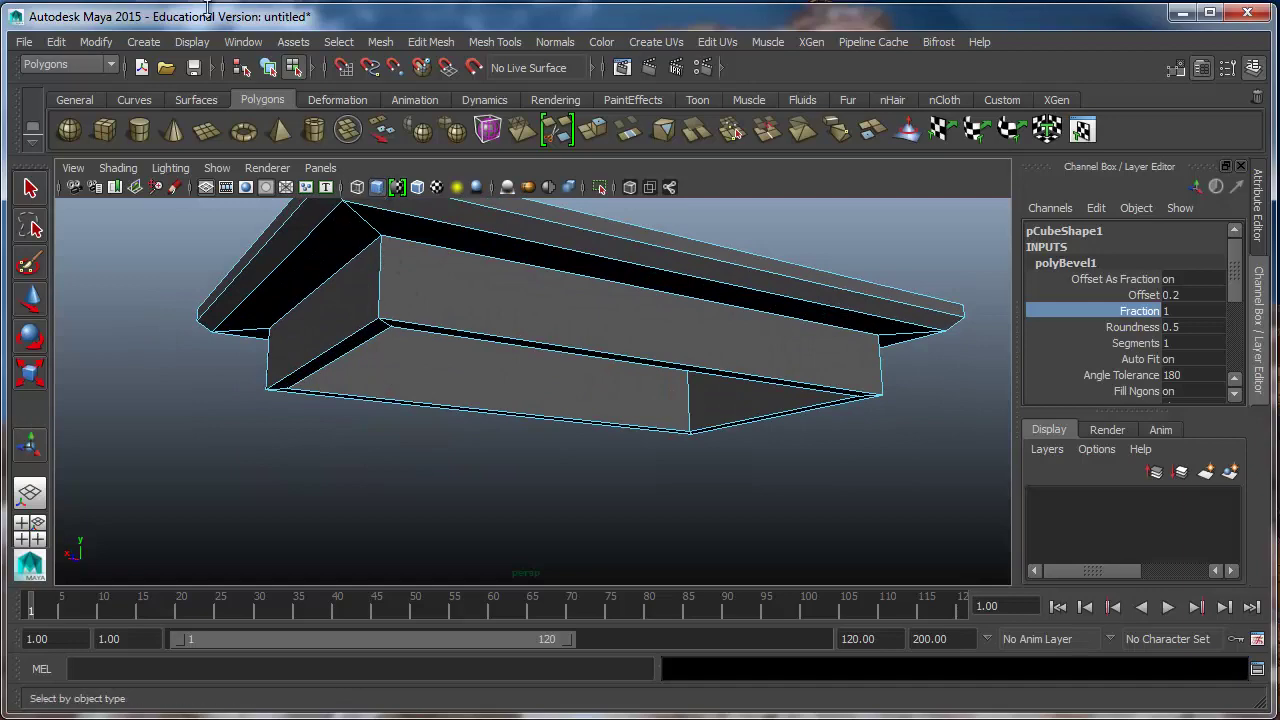
click(104, 130)
alt+drag(241, 360, 262, 237)
drag(388, 452, 432, 444)
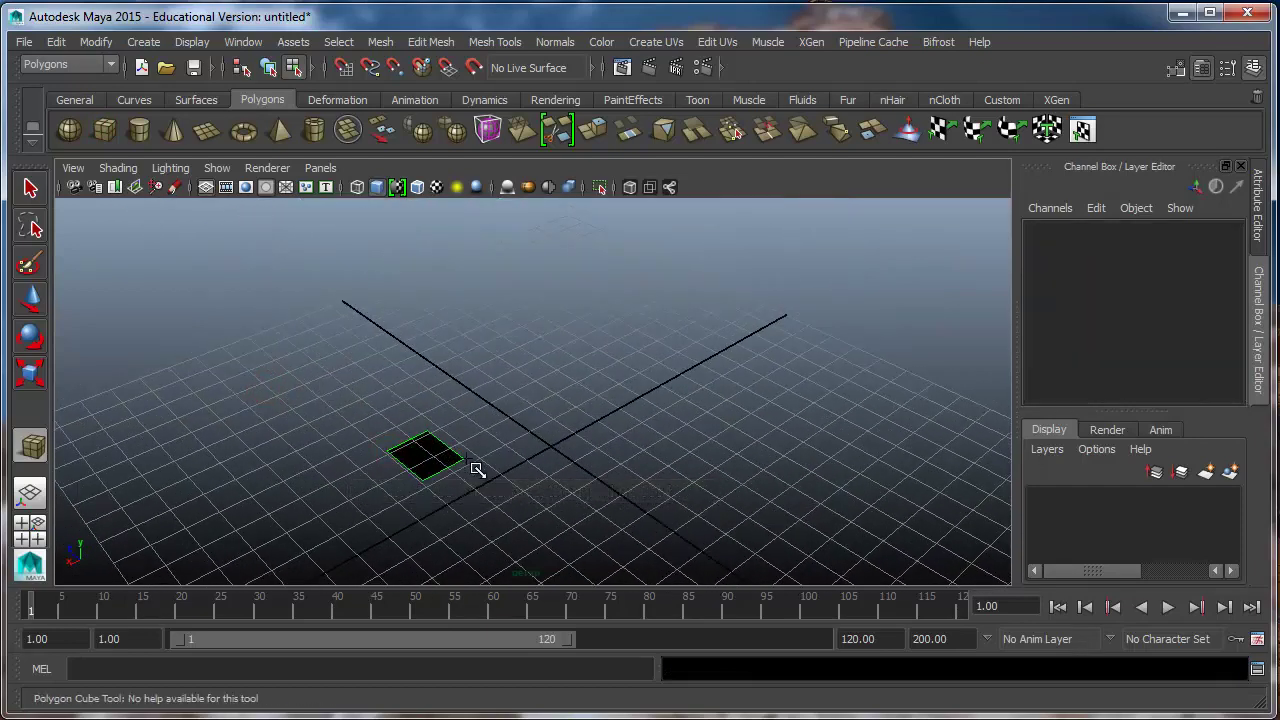
drag(443, 443, 437, 110)
middle_drag(441, 355, 454, 458)
scroll(454, 409, down, 5)
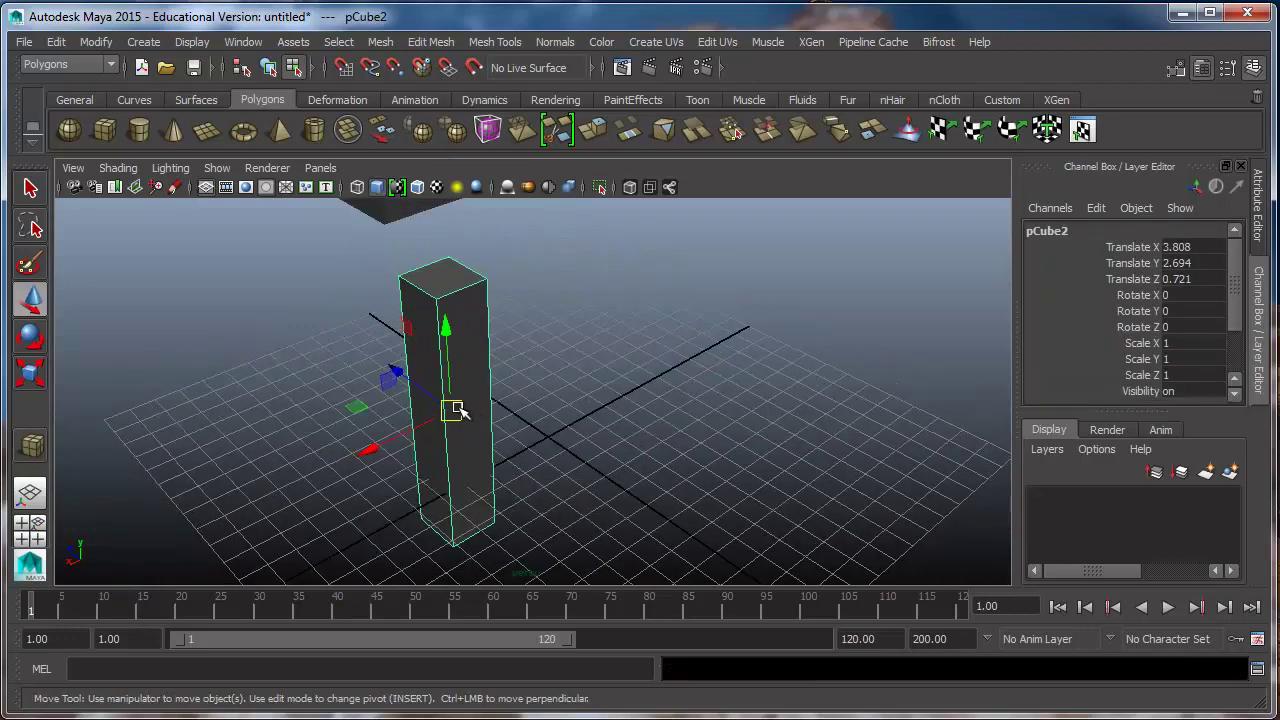
Step: Scale the leg to about 0.8 in X and Z and 0.62 in Y
alt+drag(448, 440, 493, 406)
key(r)
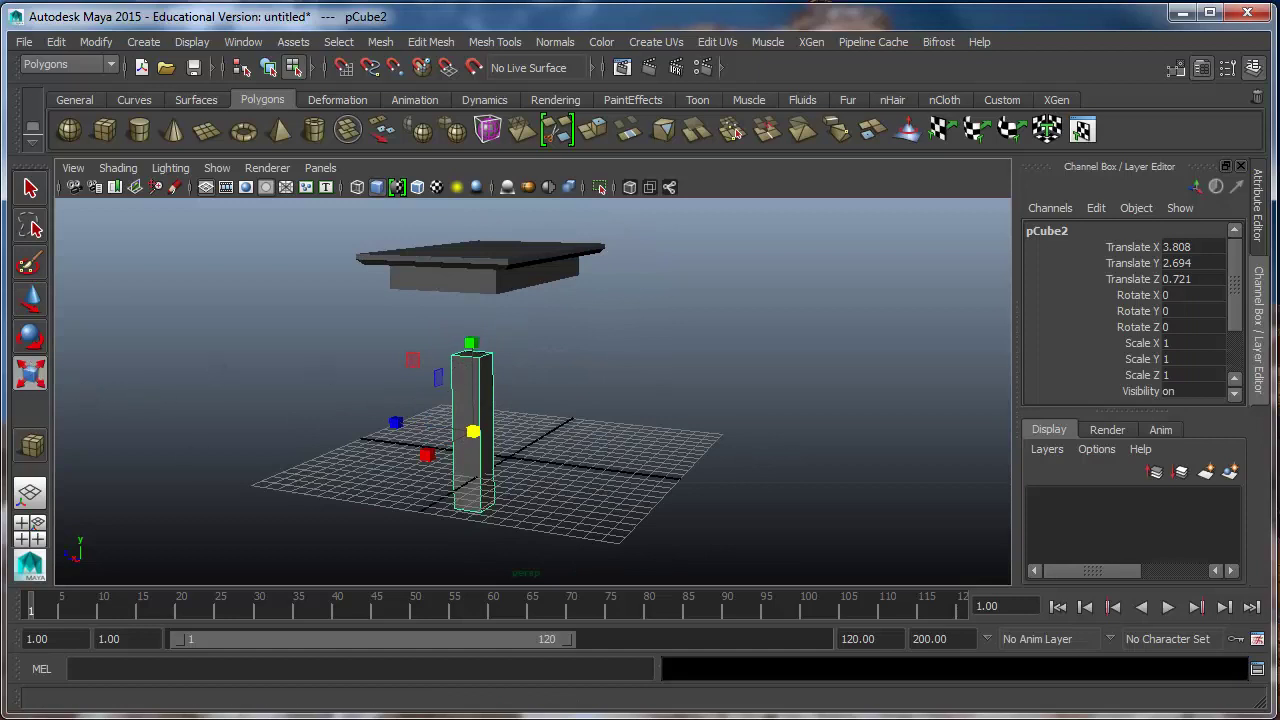
mouse_move(474, 348)
mouse_down()
mouse_move(472, 306)
mouse_move(474, 341)
mouse_up()
drag(474, 430, 467, 444)
Step: Raise the leg so its upper end reaches the underside of the table's apron
key(w)
drag(471, 378, 473, 286)
alt+drag(471, 290, 317, 283)
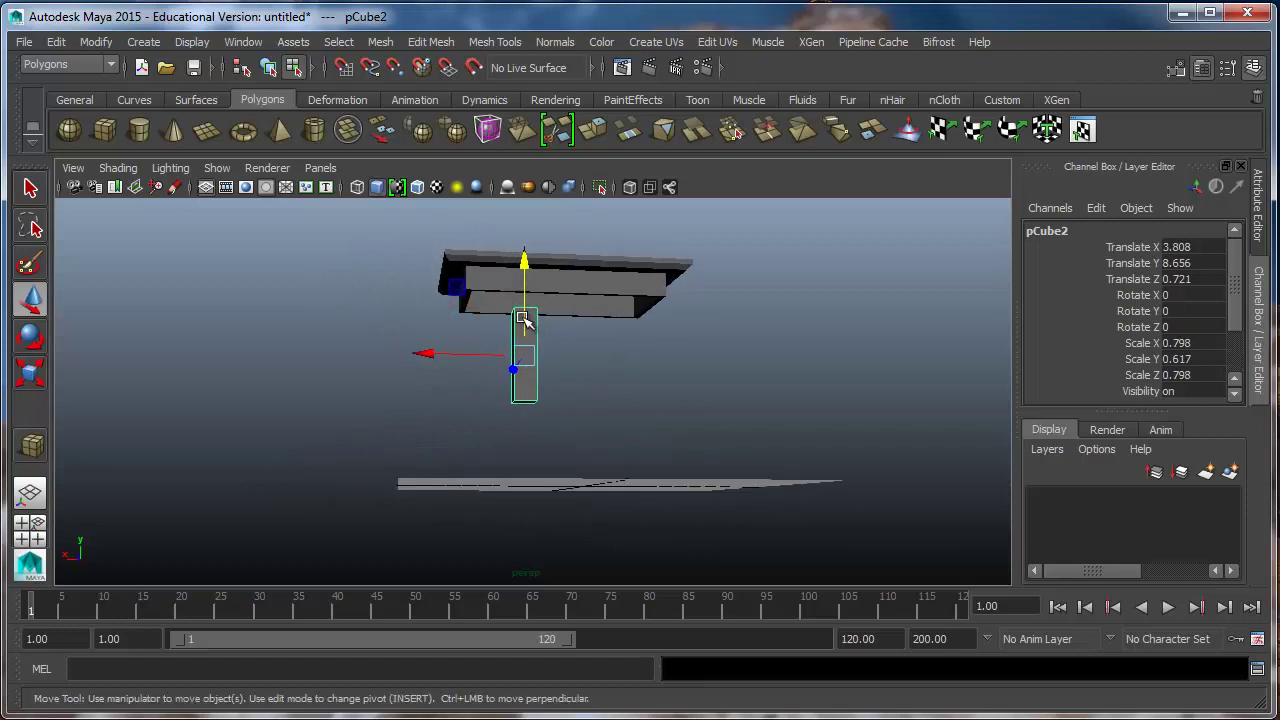
drag(522, 318, 516, 306)
Step: Scale the leg to about 0.61 in X and Z and 0.47 in Y, and place it at the apron's corner at about X 7.79, Y 11.48, Z 3.57
alt+drag(440, 345, 526, 346)
scroll(411, 294, up, 4)
alt+middle_drag(400, 284, 537, 465)
scroll(537, 465, up, 2)
drag(540, 483, 384, 486)
drag(452, 447, 443, 500)
key(e)
key(r)
key(w)
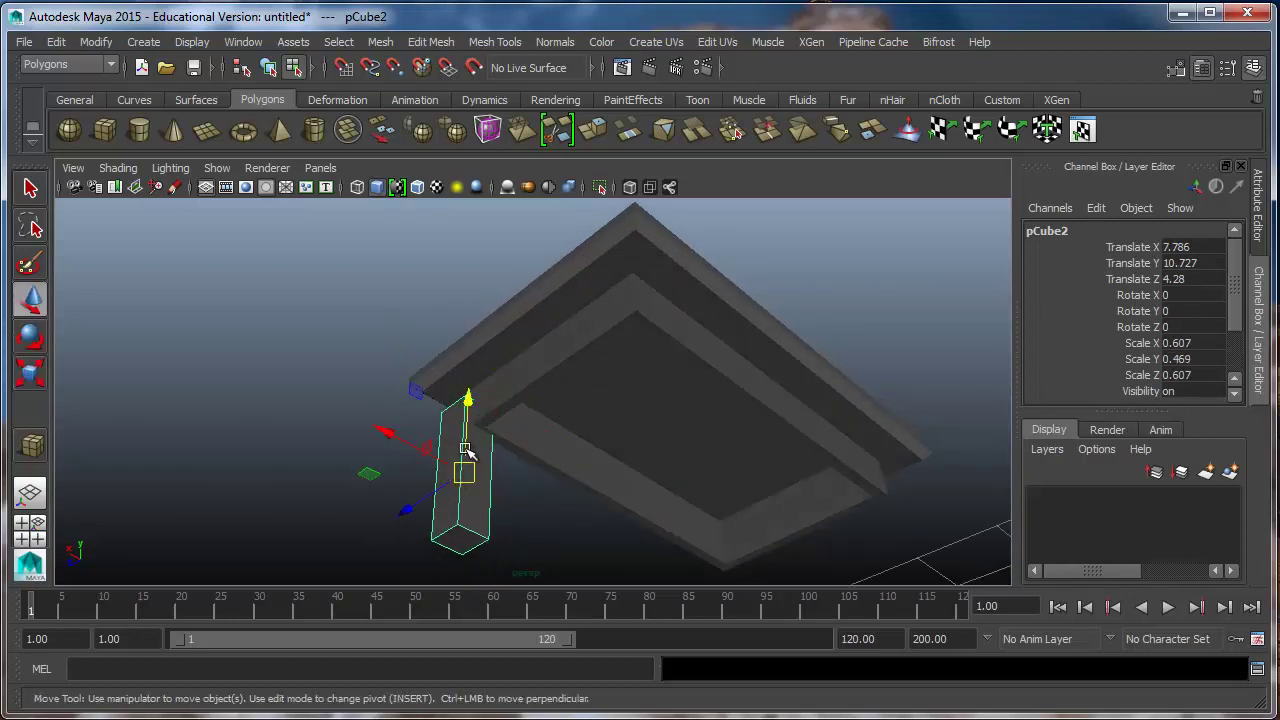
drag(462, 452, 467, 440)
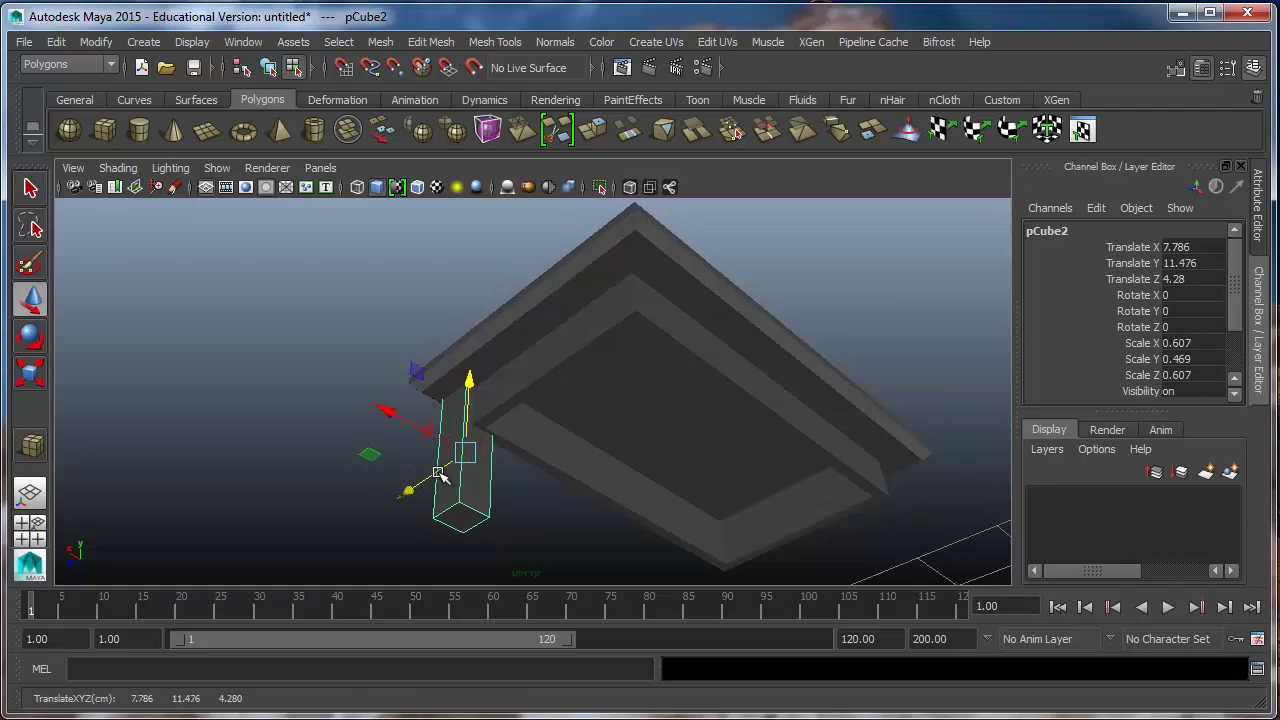
alt+drag(451, 462, 434, 360)
Step: Check the leg's fit against the tabletop and apron in the four-view layout and the perspective view
click(30, 525)
scroll(638, 506, down, 6)
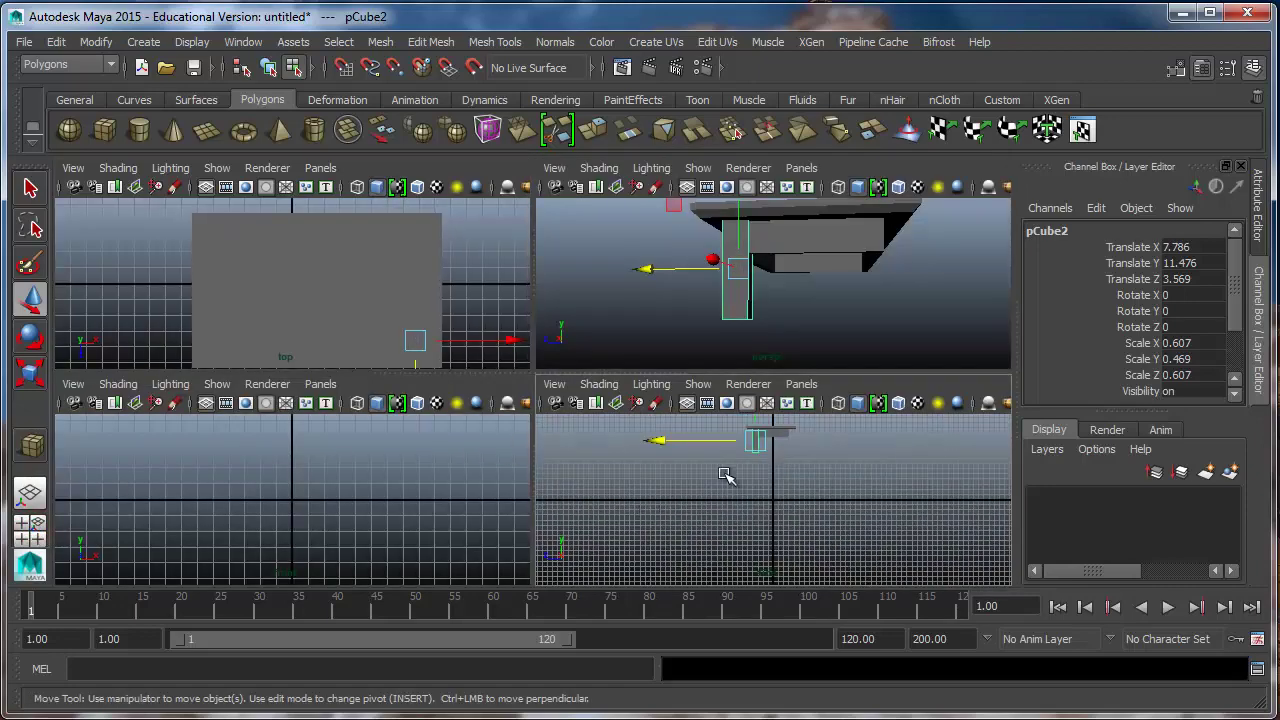
mouse_move(778, 434)
alt+middle_down()
mouse_move(774, 488)
mouse_move(737, 531)
mouse_move(732, 493)
mouse_move(712, 522)
mouse_move(723, 546)
alt+middle_up()
scroll(766, 489, up, 7)
scroll(737, 531, up, 3)
key(4)
key(5)
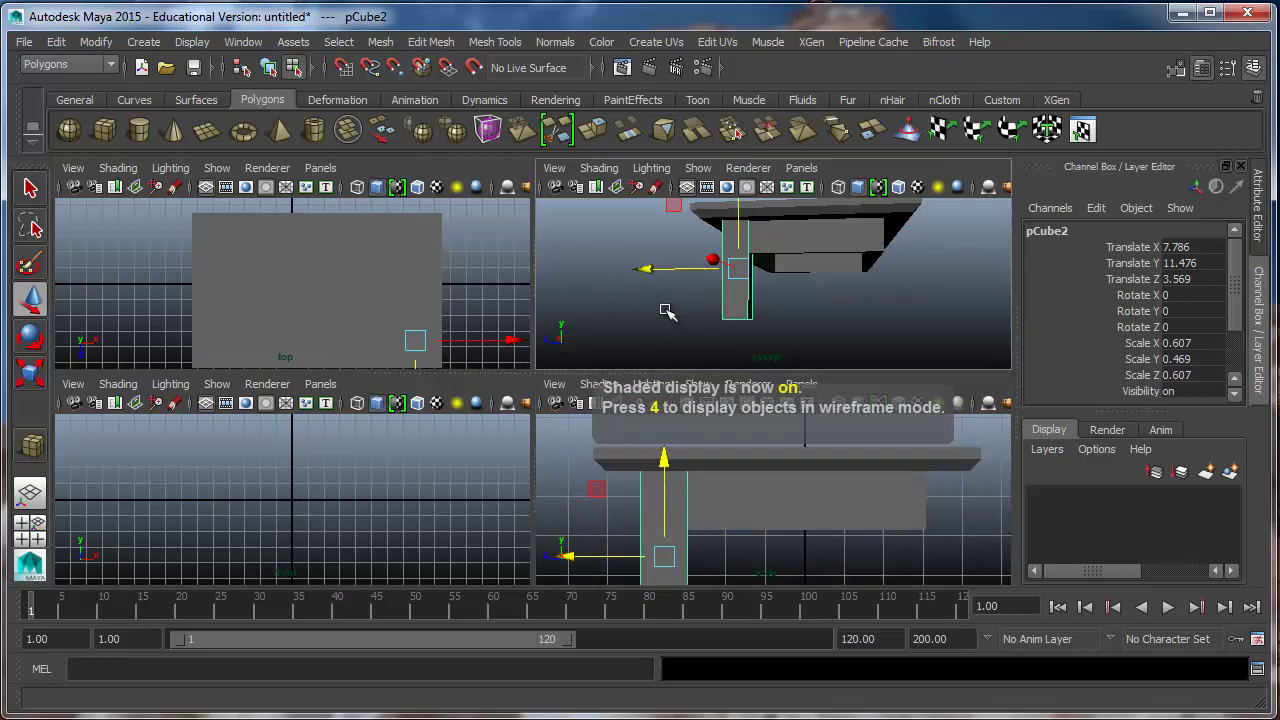
key(space)
alt+drag(519, 396, 537, 419)
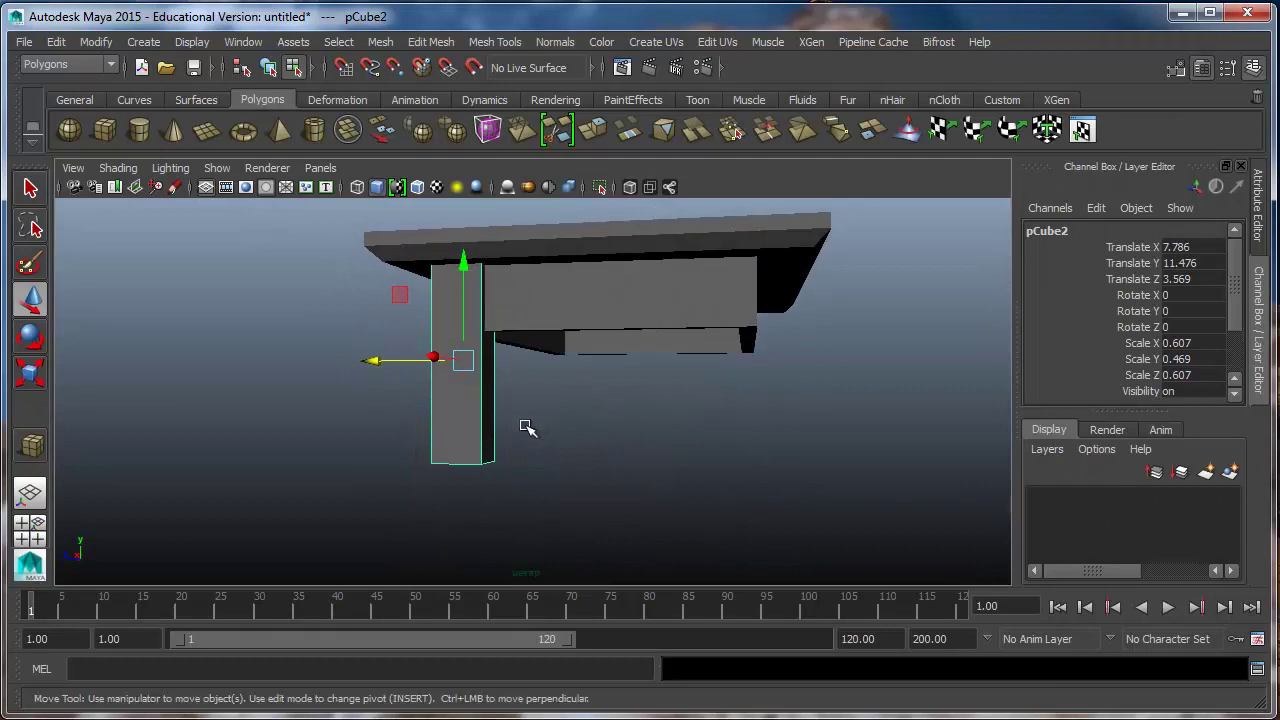
Step: Lengthen the leg to about 0.82 in Y and lower it to about Y 9.68 beneath the tabletop
key(r)
drag(463, 268, 465, 362)
key(w)
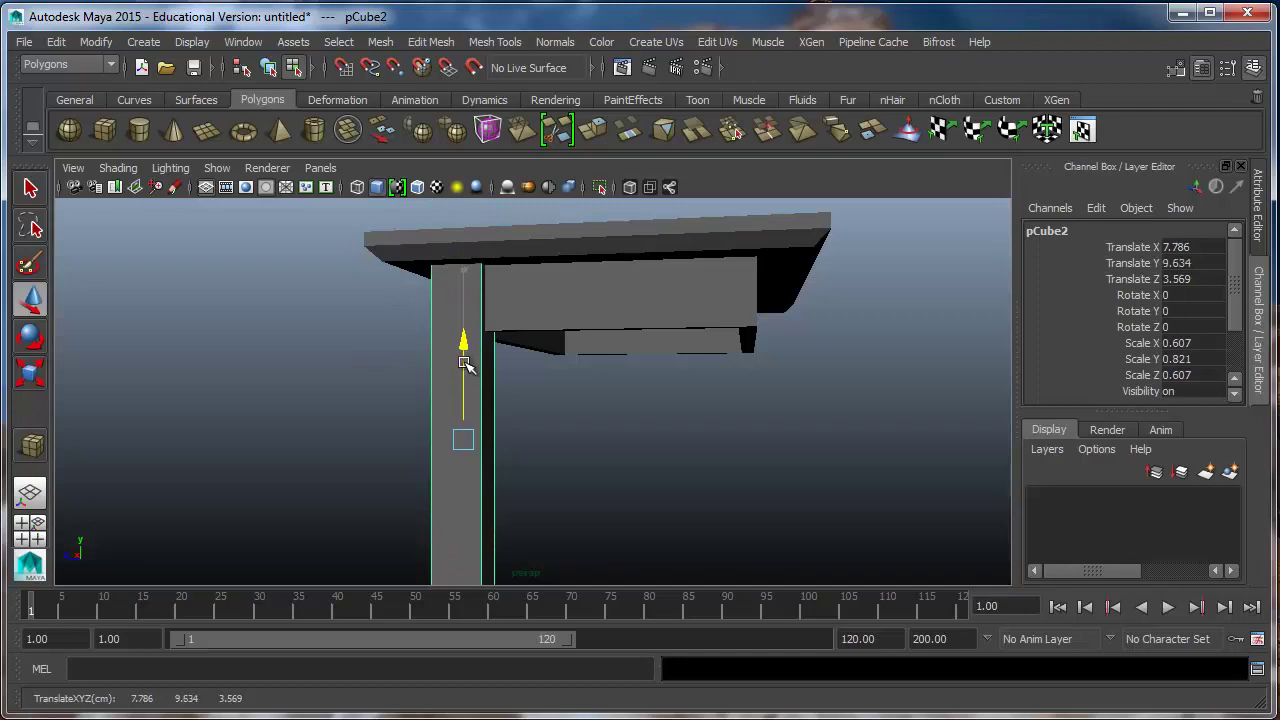
alt+drag(558, 390, 515, 447)
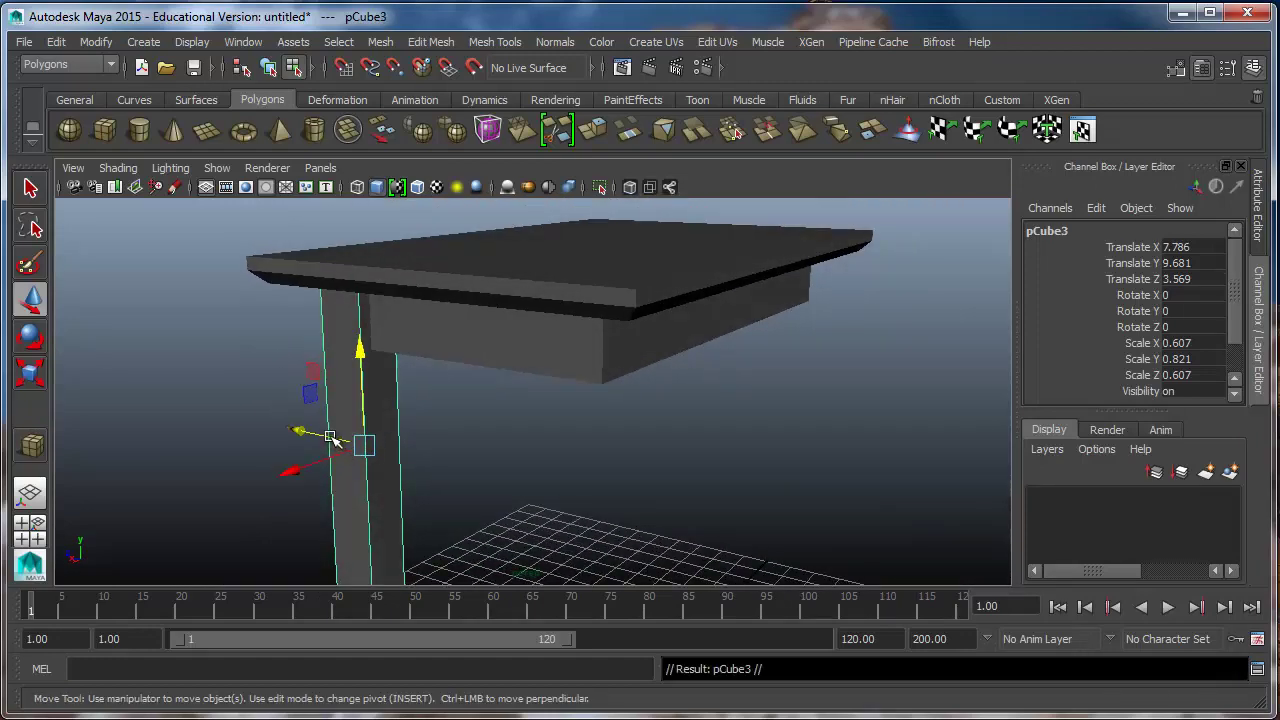
Step: Duplicate the leg and move the copy along Z to about -2.71 at the neighbouring apron corner
drag(331, 438, 357, 457)
alt+drag(280, 465, 493, 477)
alt+drag(320, 476, 506, 486)
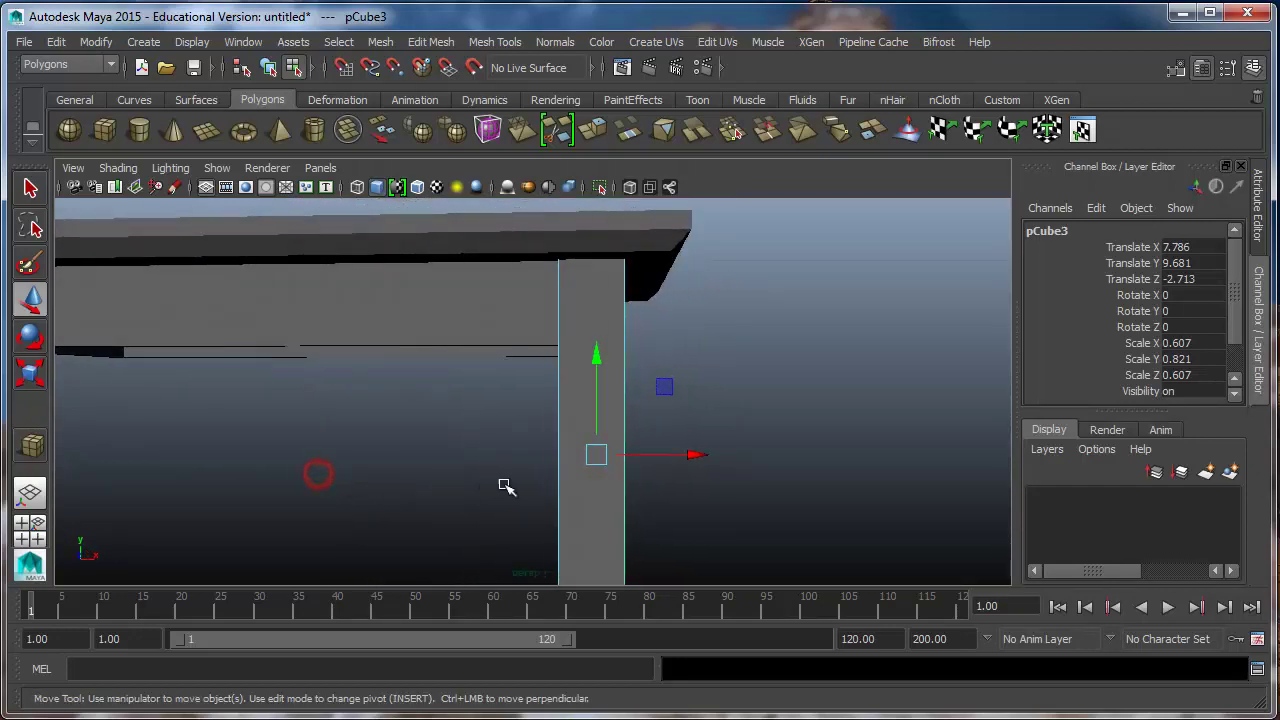
Step: Duplicate both legs and move the copies along X to about -4.89 at the opposite end of the table
right_drag(602, 487, 676, 462)
click(589, 469)
alt+drag(652, 499, 557, 500)
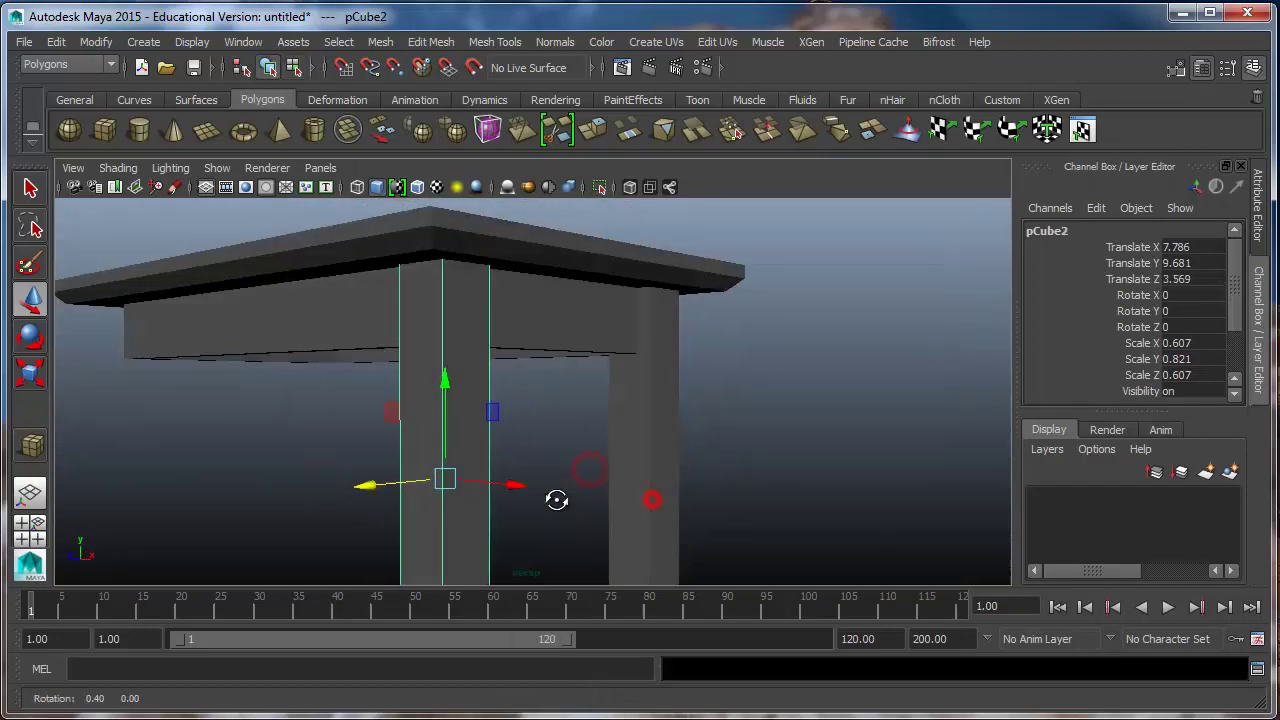
click(663, 486)
alt+drag(420, 500, 446, 500)
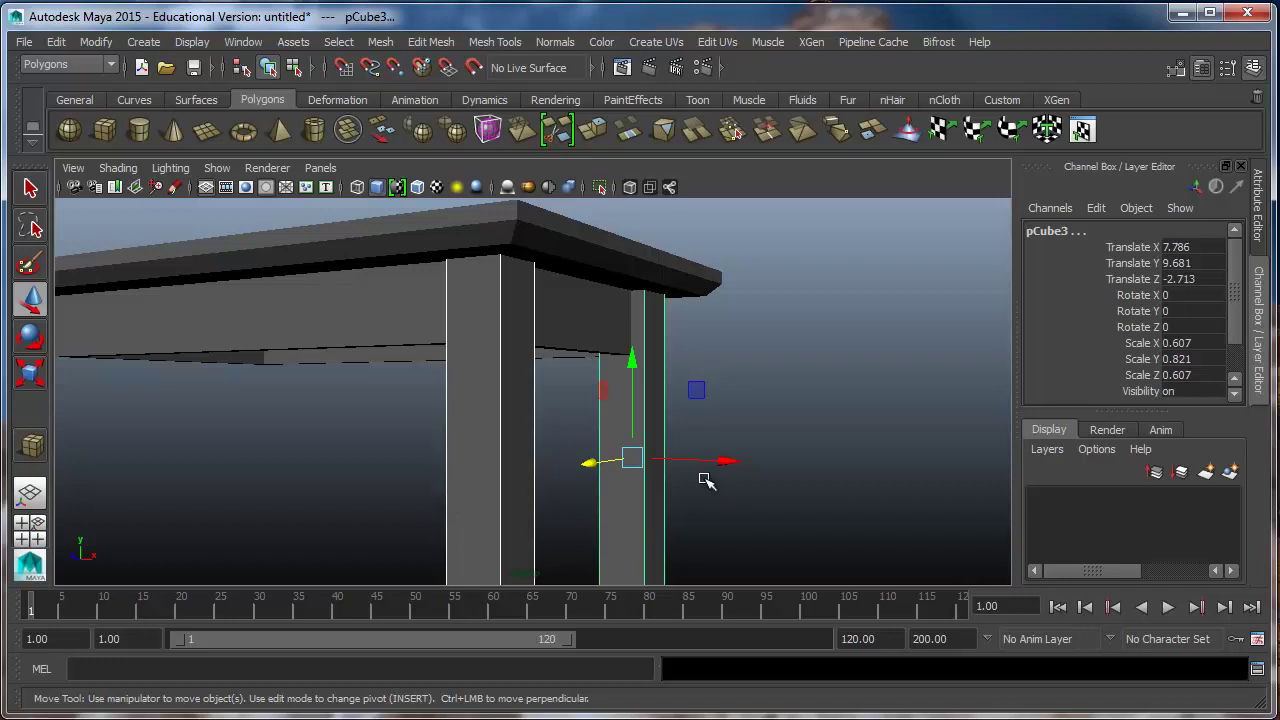
alt+drag(690, 470, 409, 443)
click(602, 371)
click(682, 371)
click(443, 263)
click(233, 399)
scroll(215, 357, up, 1)
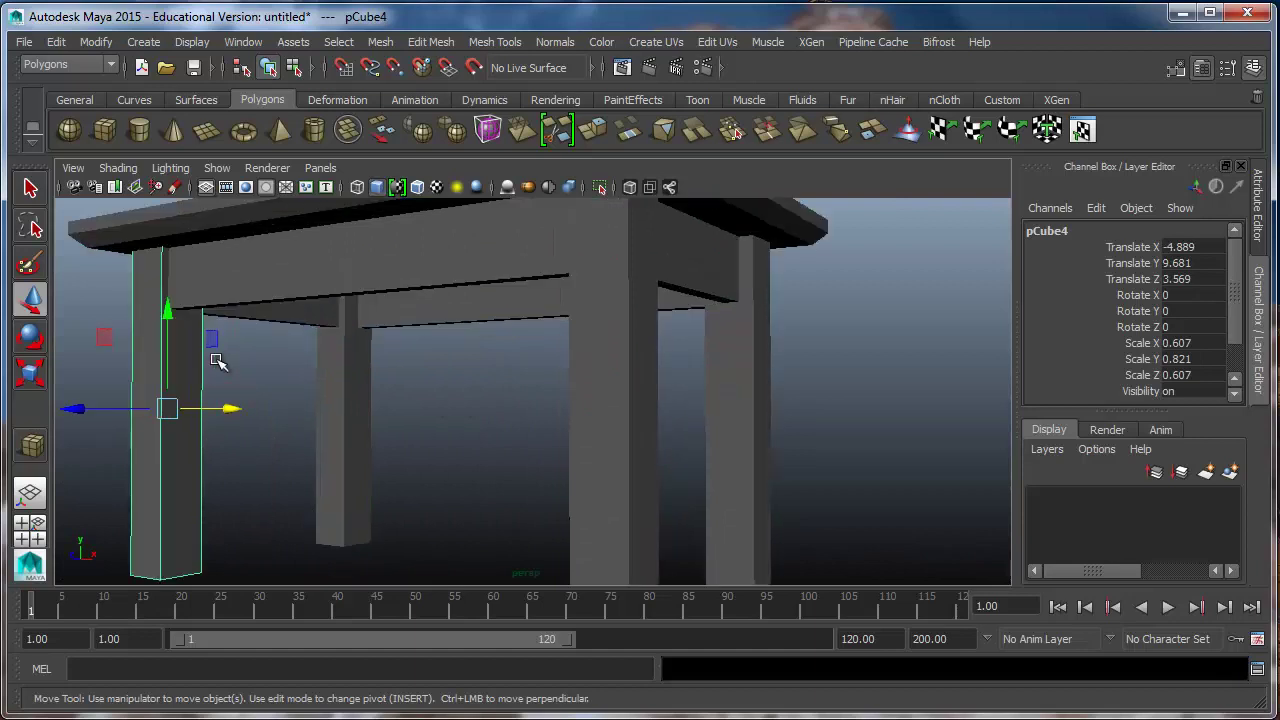
Step: Merge the tabletop, apron and all four legs into one mesh with a Boolean Union
scroll(216, 366, down, 2)
alt+drag(300, 347, 757, 594)
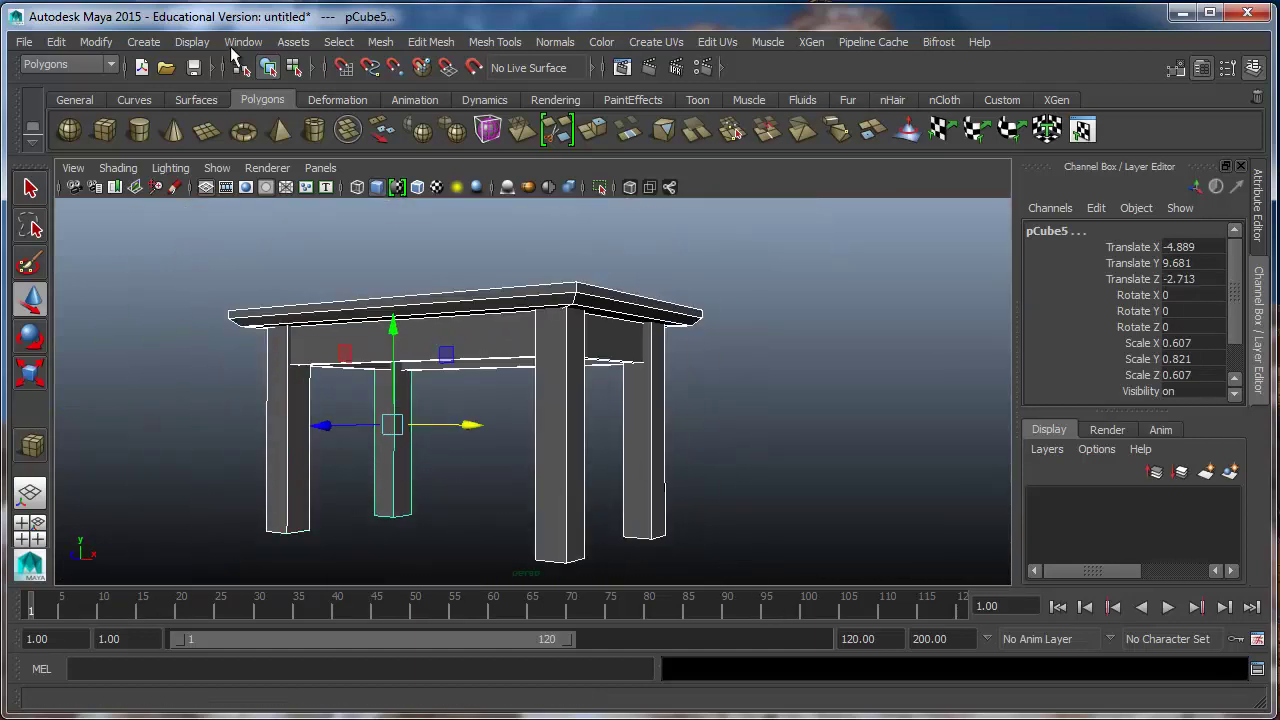
click(381, 44)
mouse_move(396, 84)
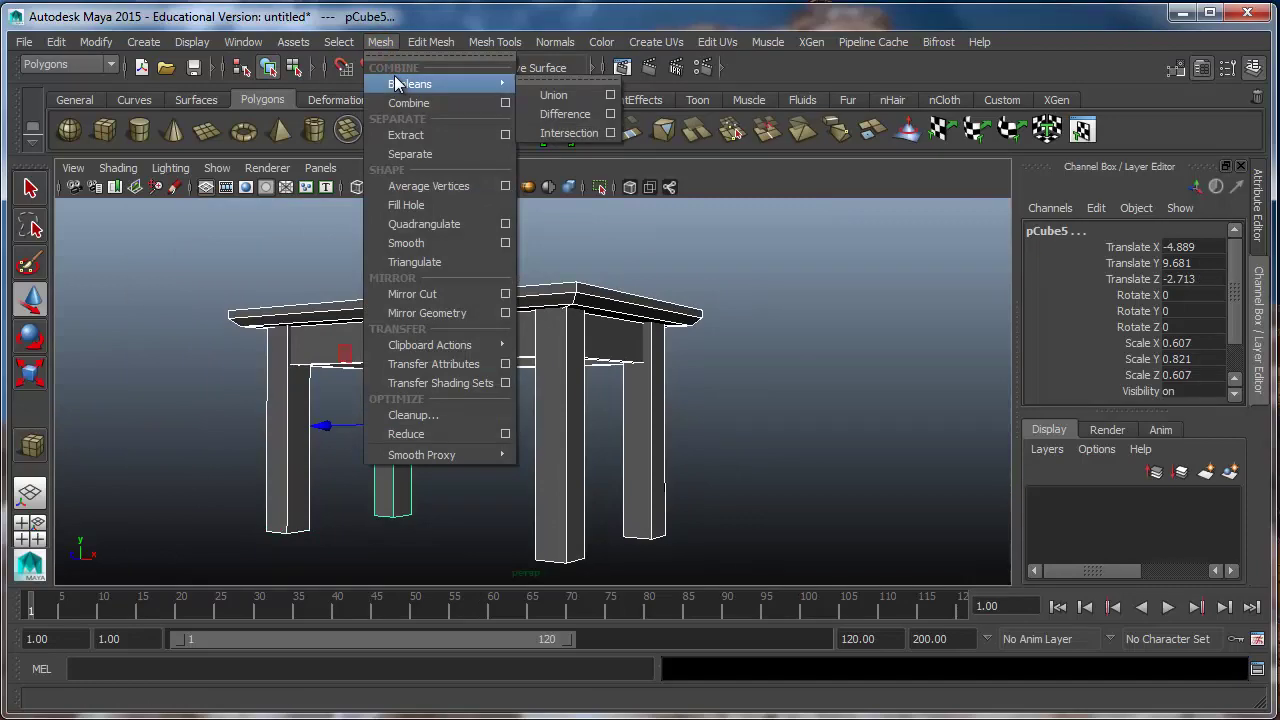
click(572, 94)
click(768, 406)
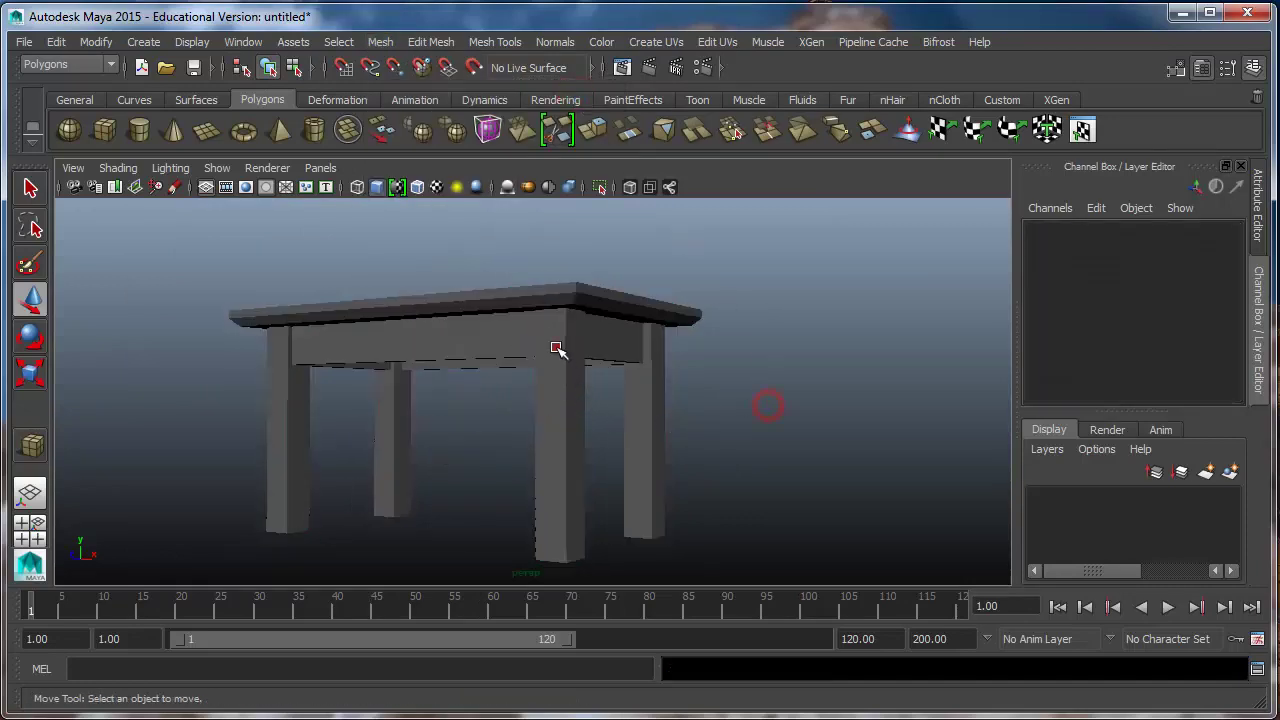
click(557, 349)
alt+drag(609, 403, 160, 403)
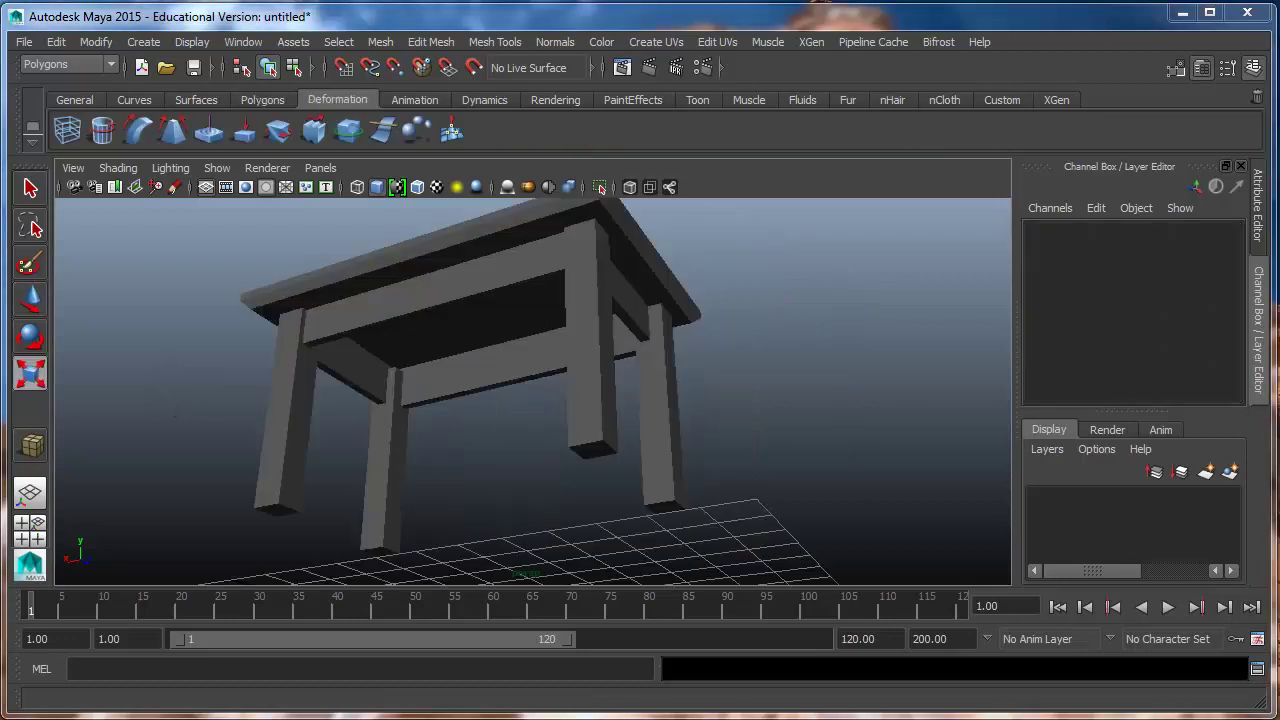
Step: Switch to the browser's reference photo to examine the table's lower end rails and slats, and return to Maya
key(alt+Tab)
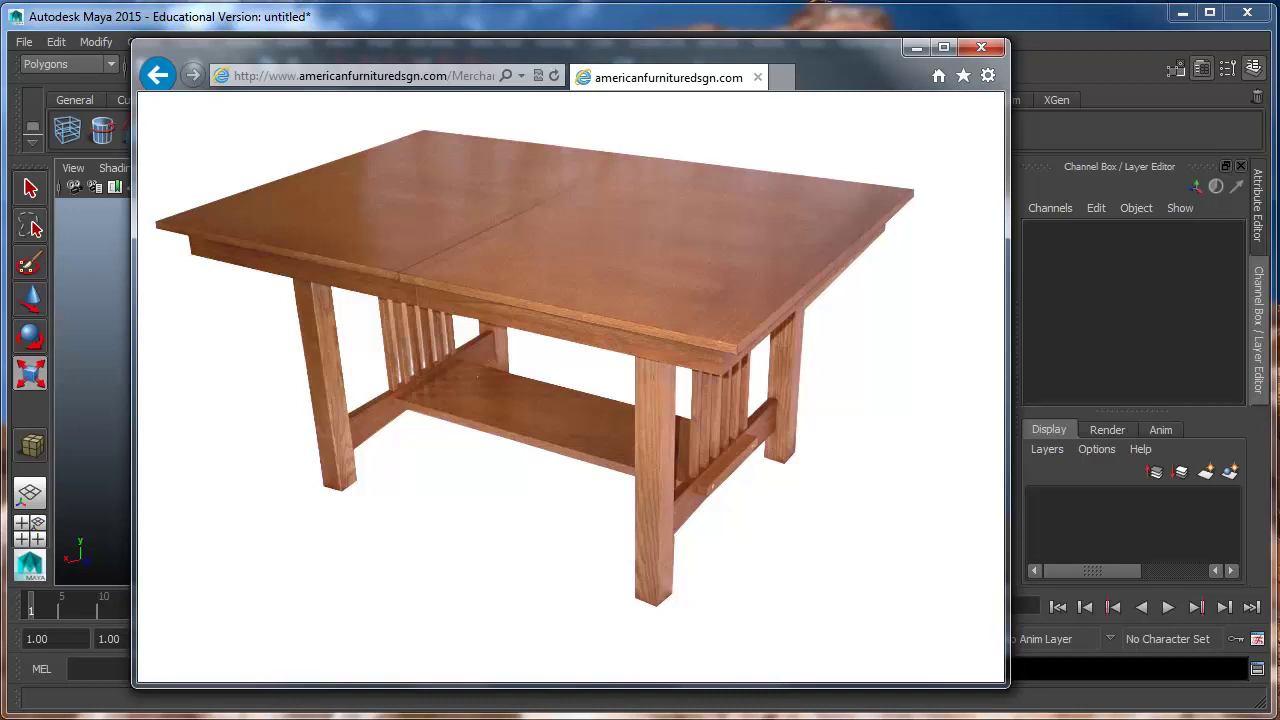
key(alt+Tab)
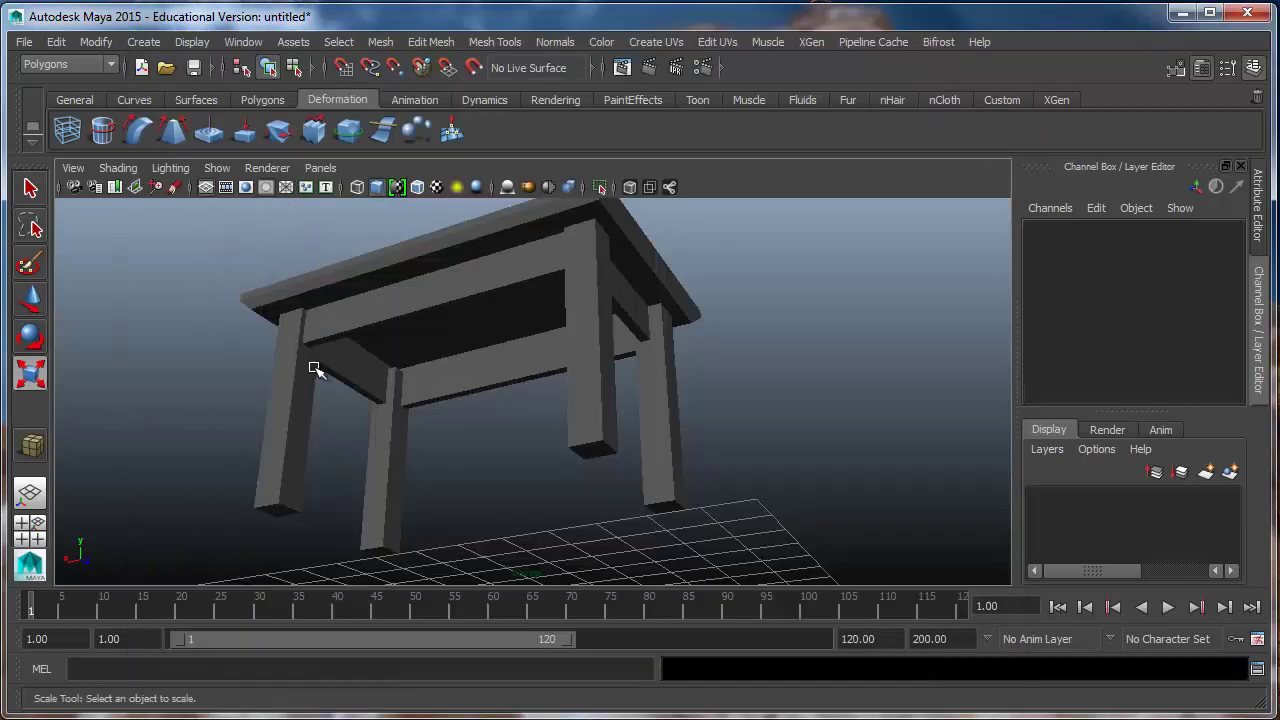
mouse_move(314, 371)
alt+mouse_down()
mouse_move(234, 403)
mouse_move(414, 411)
mouse_move(318, 363)
alt+mouse_up()
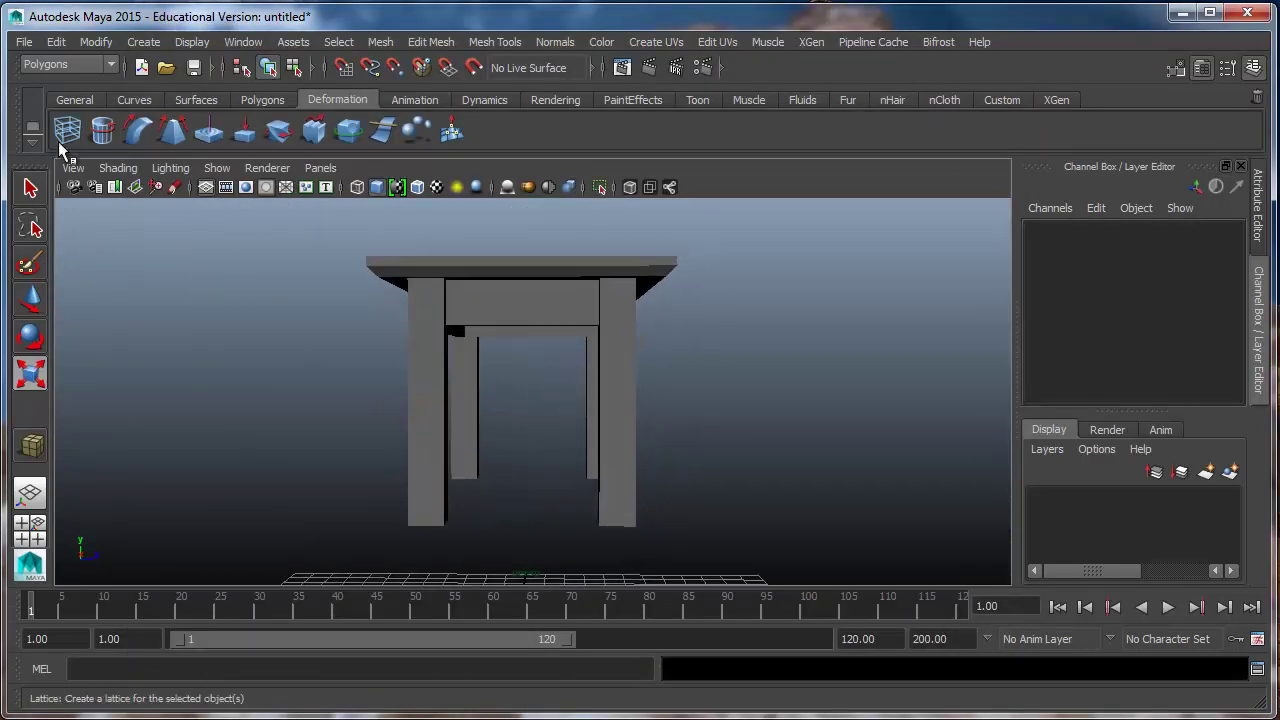
Step: Create a long, narrow polygon cube on the grid as an end rail and scale it to about 0.66 in X
click(262, 100)
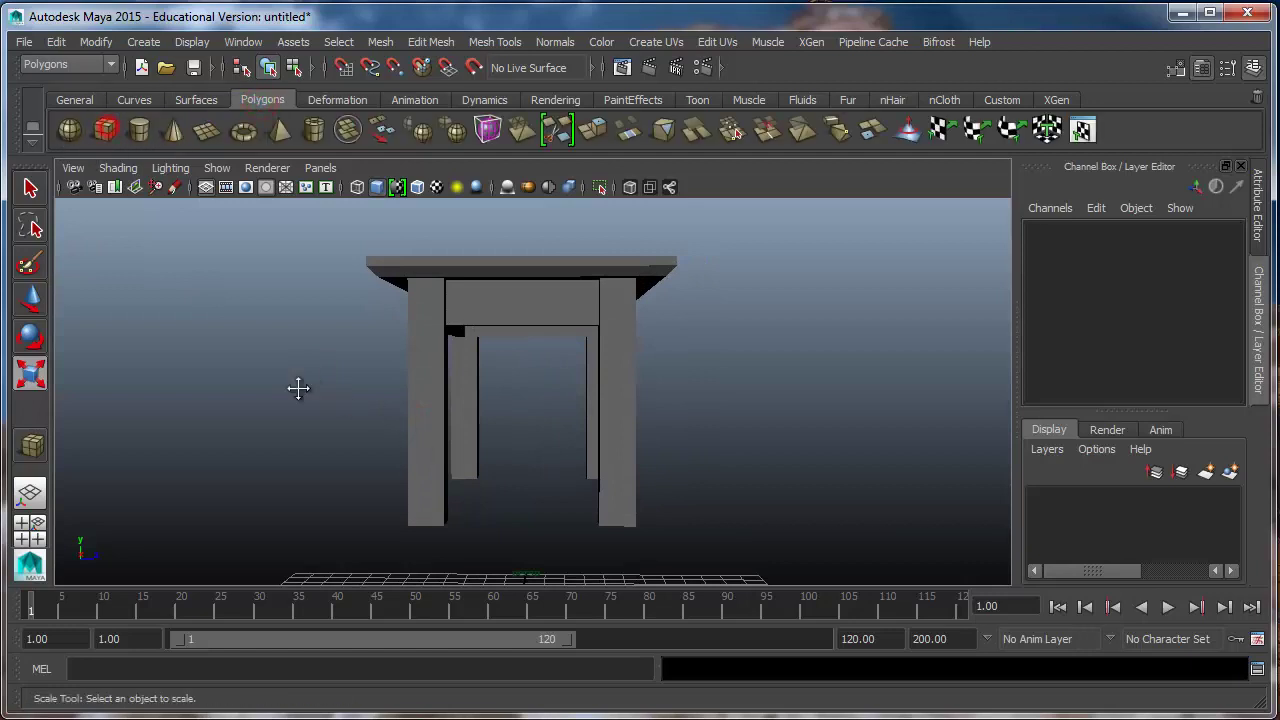
click(106, 130)
alt+drag(295, 389, 360, 417)
drag(438, 545, 529, 554)
drag(618, 543, 588, 492)
key(r)
drag(504, 489, 510, 498)
shift+middle_drag(455, 524, 498, 518)
key(ctrl+z)
alt+drag(526, 526, 606, 457)
Step: Move the rail between the two end legs, to about X 7.73, Y 7.41, Z 0.31
key(w)
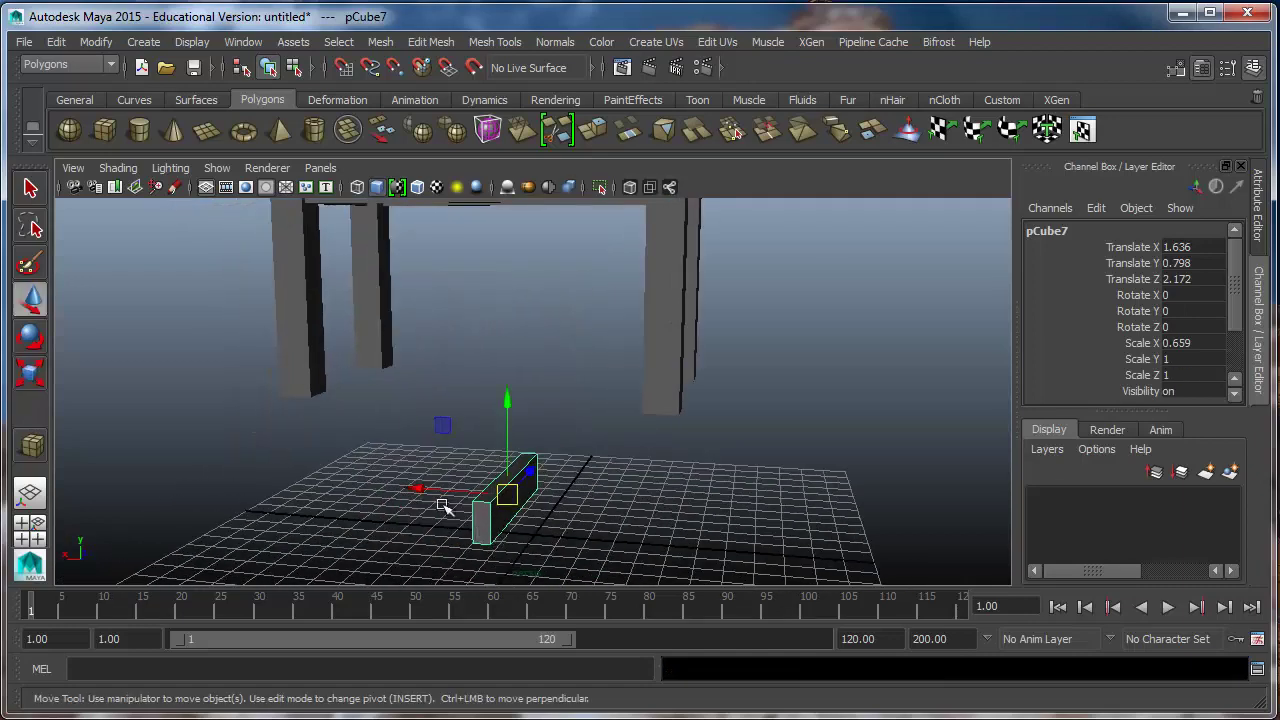
drag(452, 491, 240, 474)
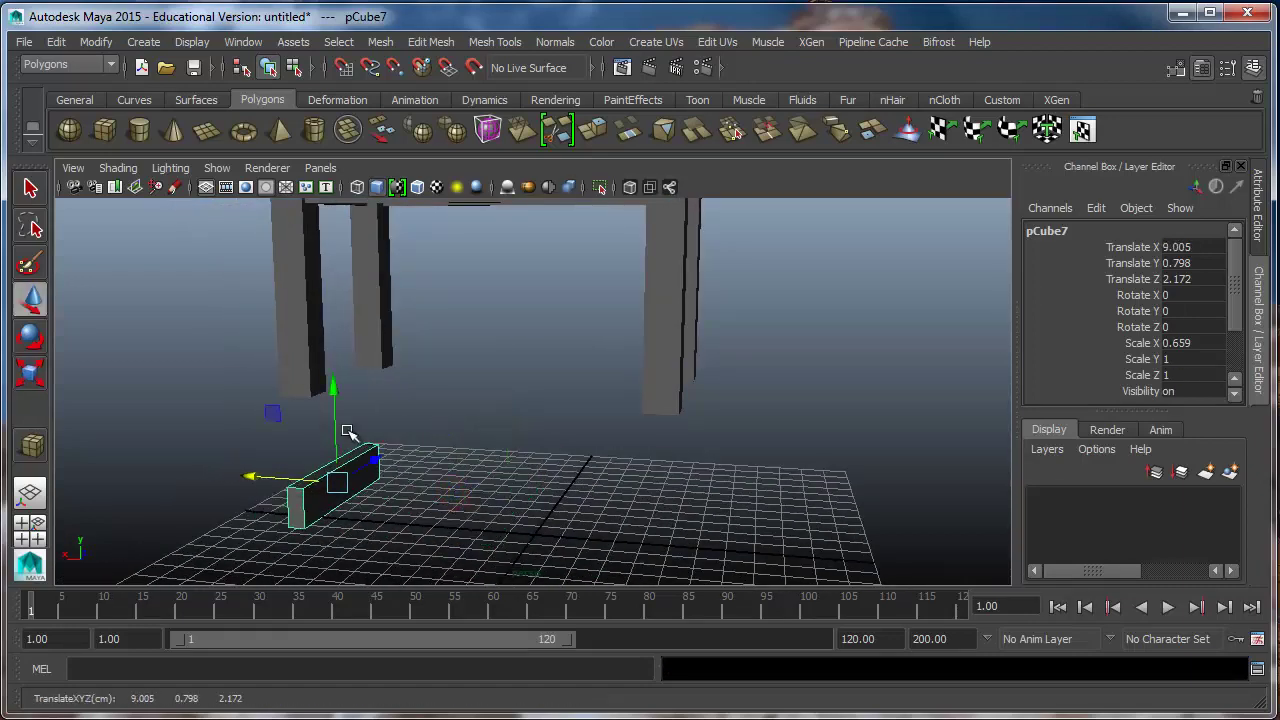
drag(340, 434, 334, 256)
alt+drag(312, 336, 345, 360)
drag(198, 374, 413, 322)
Step: Scale the rail to about 0.86 in Z and 0.42 in X so it fits between the legs
key(r)
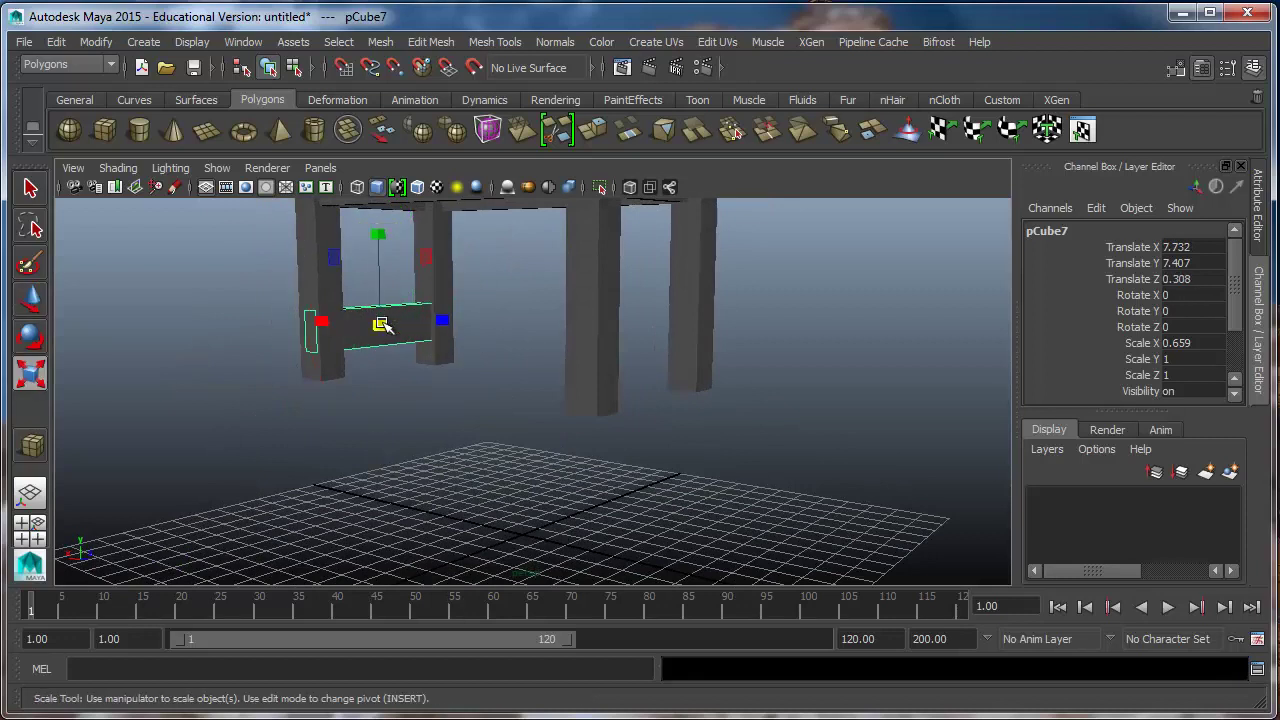
drag(443, 321, 437, 325)
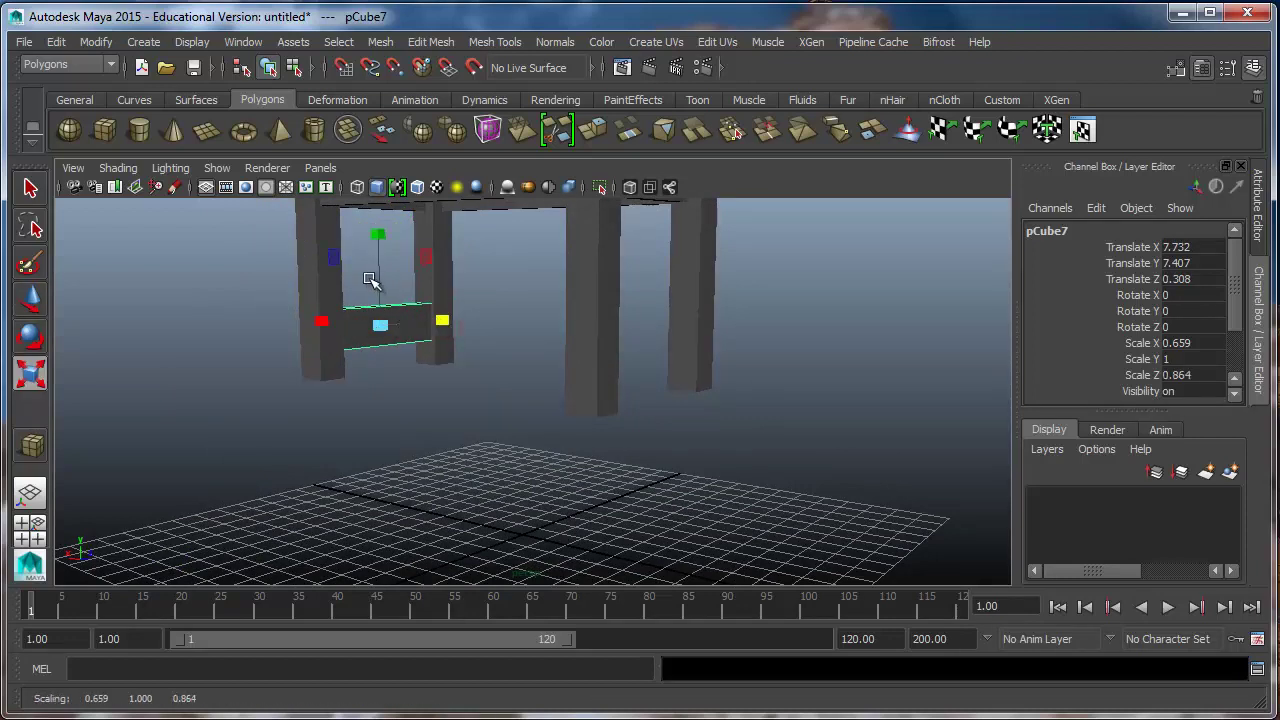
drag(335, 322, 316, 384)
click(420, 386)
Step: Create a thin, tall polygon cube on the grid as a slat, scaled to about 0.64 in X and Z and 1.14 in Y
alt+middle_drag(422, 386, 469, 520)
alt+drag(480, 518, 483, 476)
alt+middle_drag(483, 476, 478, 346)
click(105, 130)
drag(501, 542, 520, 418)
key(r)
drag(507, 489, 511, 467)
key(w)
key(e)
key(r)
drag(507, 399, 508, 318)
Step: Move the slat onto the end rail beneath the apron, at about X 7.61, Y 9.85, Z 2
key(w)
drag(506, 440, 480, 360)
drag(407, 310, 320, 349)
scroll(330, 349, up, 5)
alt+middle_drag(343, 352, 421, 489)
scroll(421, 489, up, 5)
Step: Slim the slat to about 0.29 in X and Z and 0.98 in Y
key(e)
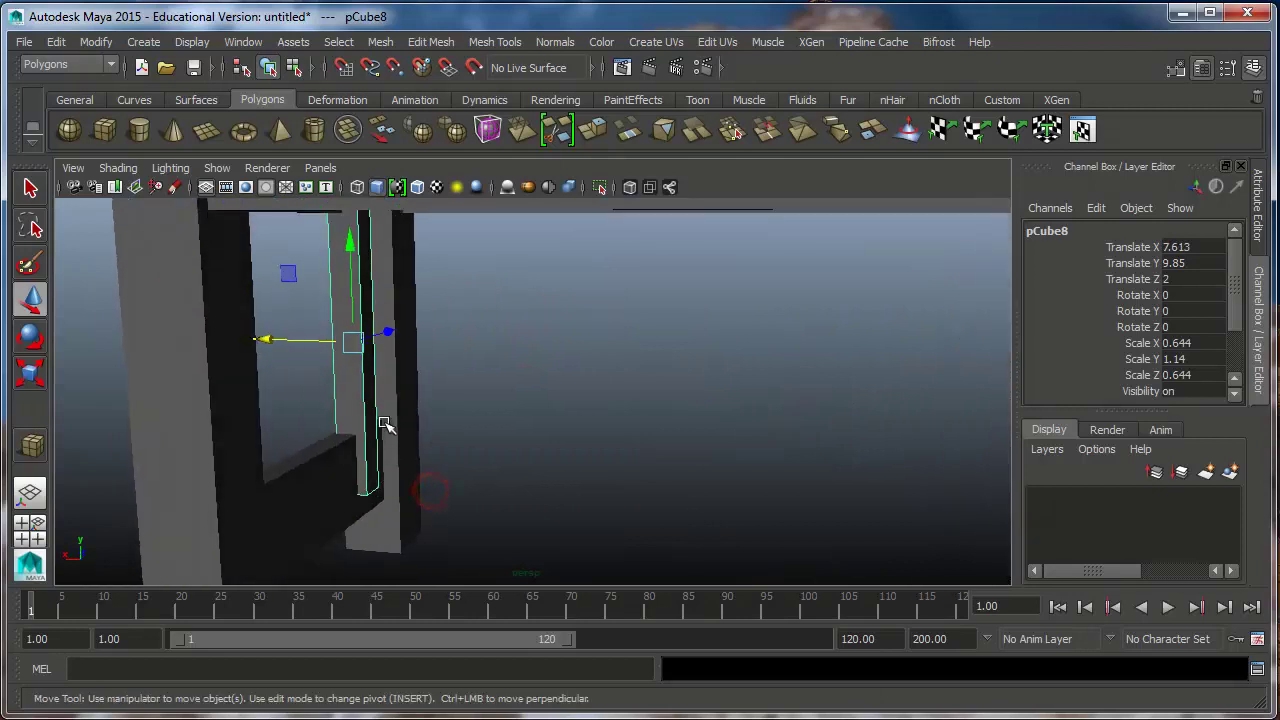
key(r)
drag(355, 344, 270, 532)
mouse_move(352, 308)
alt+mouse_down()
mouse_move(360, 415)
mouse_move(357, 311)
alt+mouse_up()
Step: Align the slat with the rail's thickness at about X 7.73 and shift it to about Z 1.9
key(w)
drag(316, 478, 530, 405)
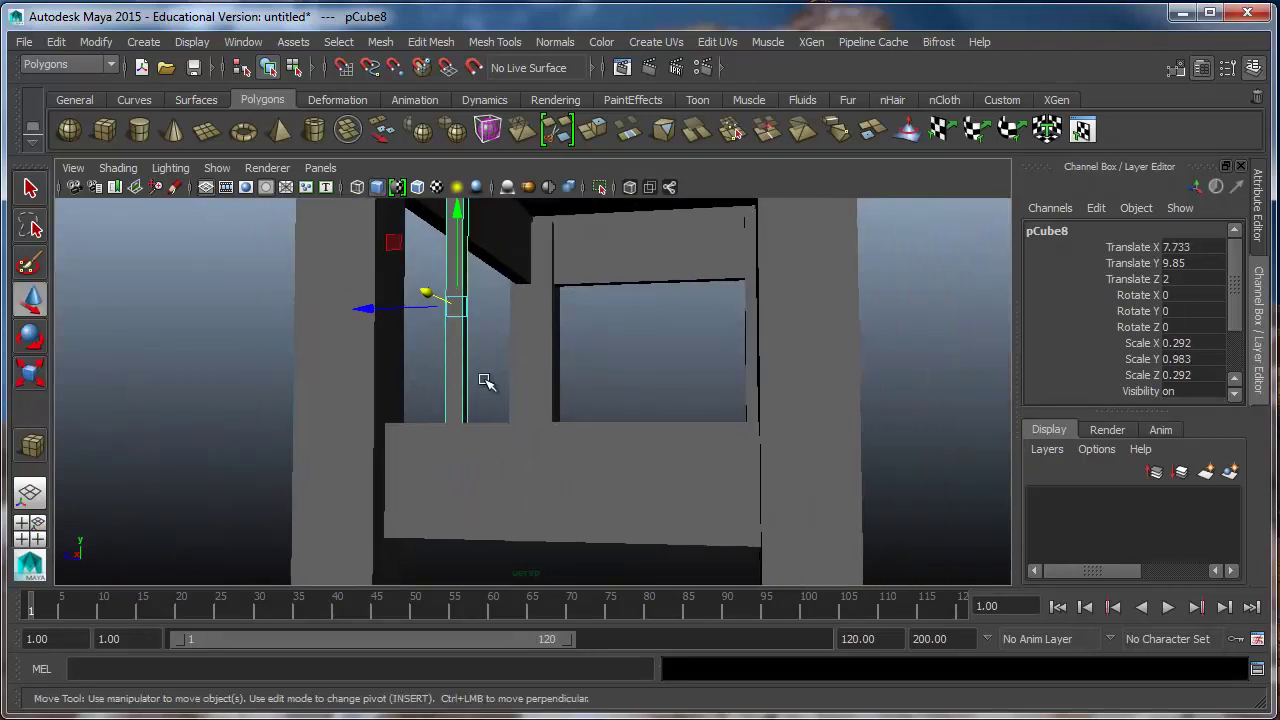
alt+drag(486, 385, 491, 394)
drag(437, 336, 445, 337)
scroll(578, 372, down, 3)
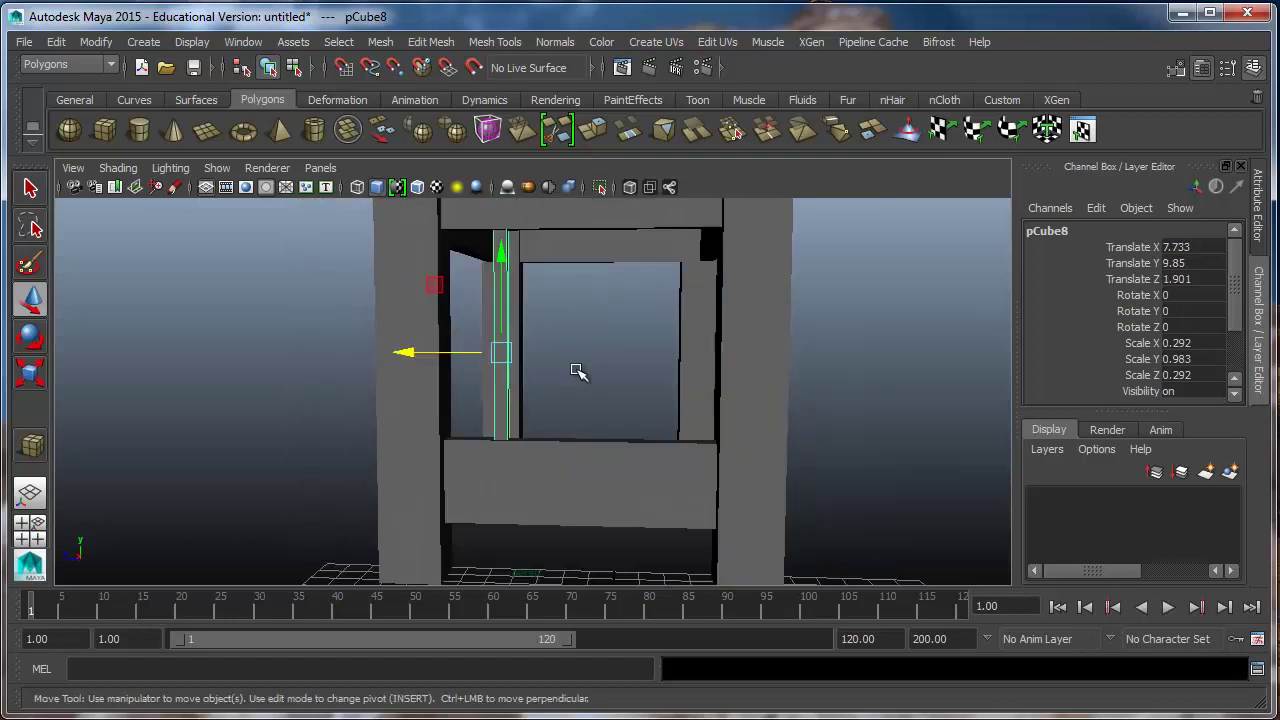
Step: Duplicate the slat and move the copy along Z to about 1.44 as the spacing for the row
alt+drag(570, 370, 543, 369)
key(ctrl+d)
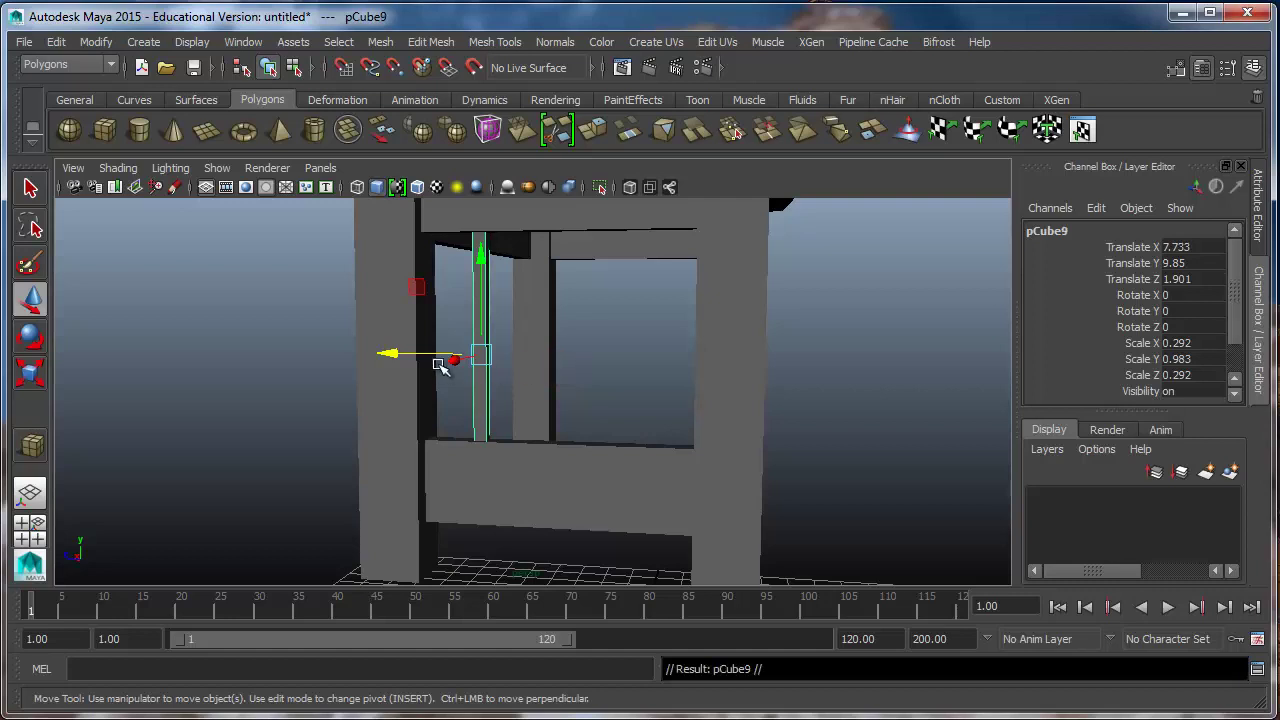
drag(421, 356, 425, 355)
click(457, 357)
key(ctrl+z)
mouse_move(457, 352)
mouse_down()
mouse_move(446, 350)
mouse_move(470, 356)
mouse_move(443, 357)
mouse_move(465, 358)
mouse_up()
key(ctrl+d)
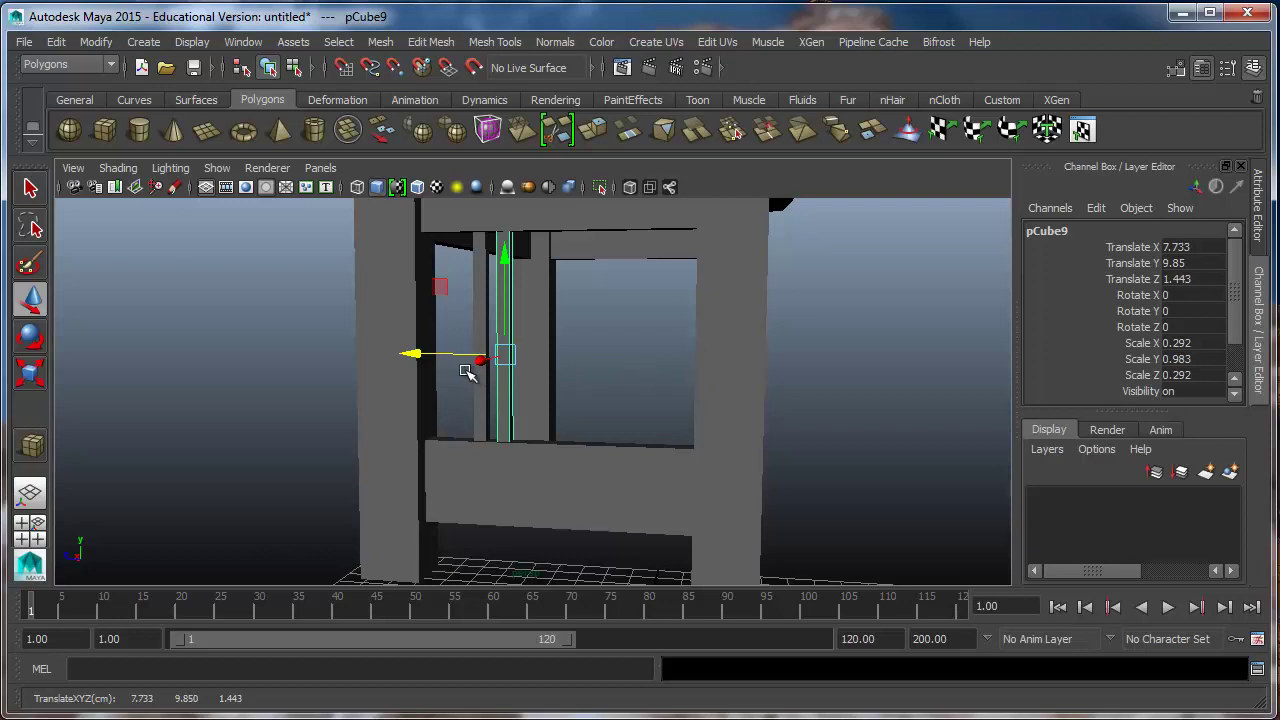
Step: Repeat the slat duplication with the same spacing five times along the end rail
key(shift+d)
key(shift+d)
key(shift+d)
key(shift+d)
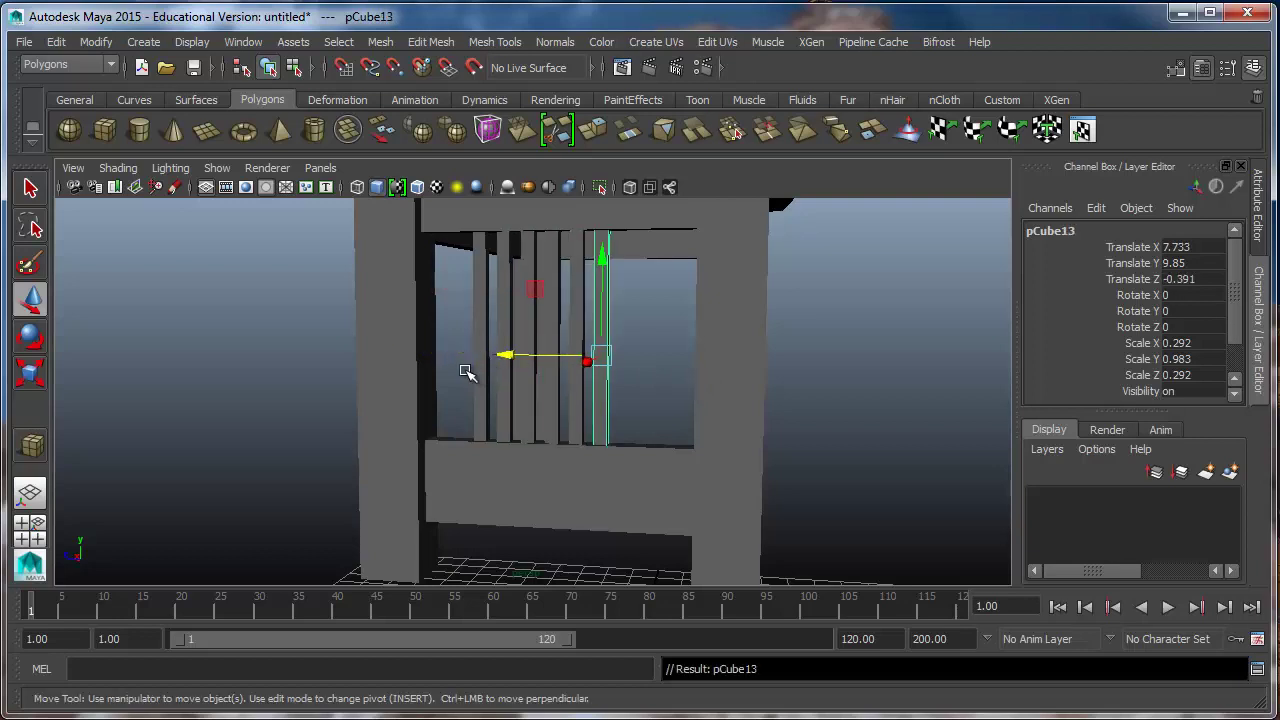
key(shift+d)
Step: Select the end rail together with all its slats and group them
alt+drag(508, 404, 565, 420)
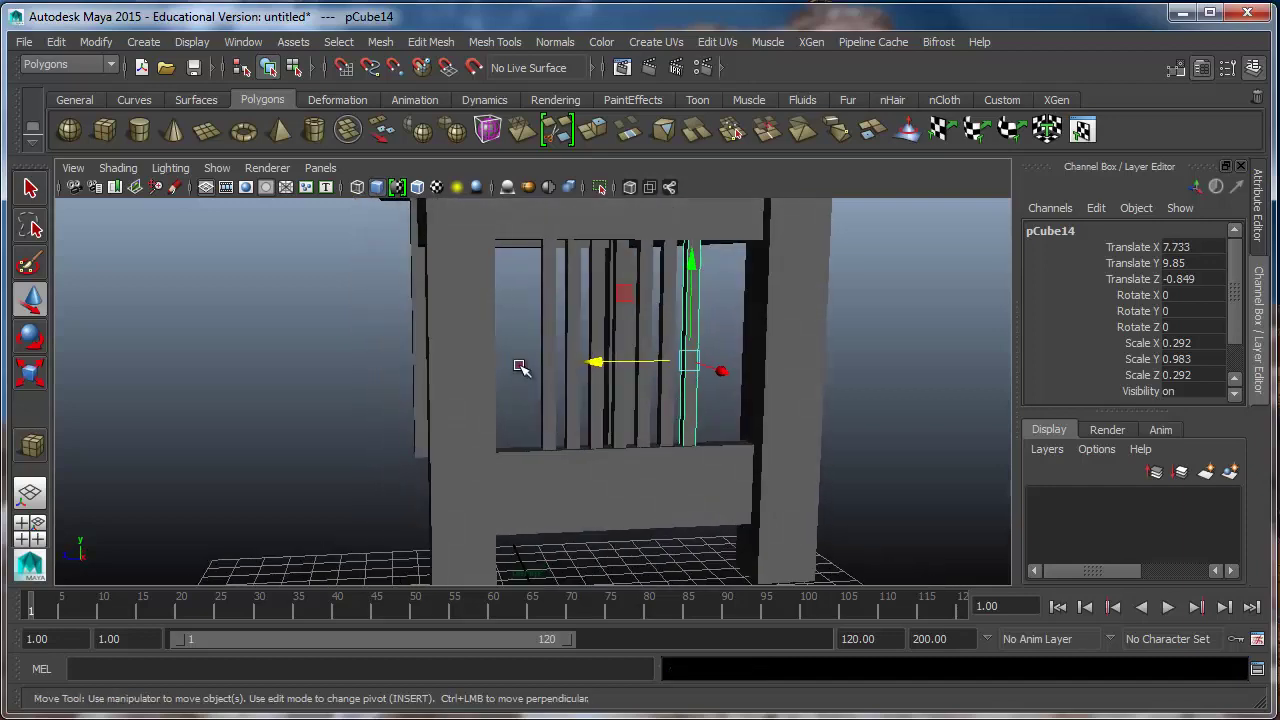
drag(522, 371, 723, 503)
alt+drag(597, 491, 880, 493)
alt+drag(694, 491, 790, 491)
alt+drag(594, 454, 700, 457)
drag(401, 338, 371, 460)
key(ctrl+g)
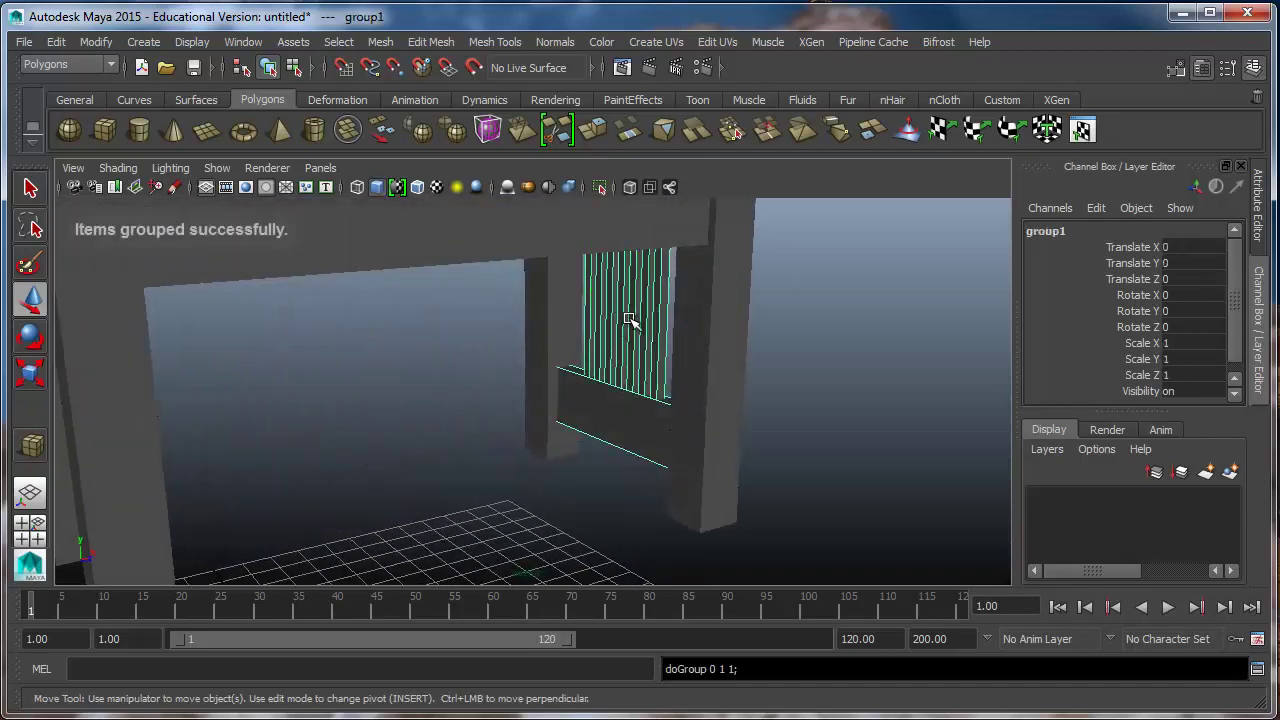
Step: Duplicate the rail-and-slat group, reselect the original group and center its pivot
key(ctrl+g)
click(610, 417)
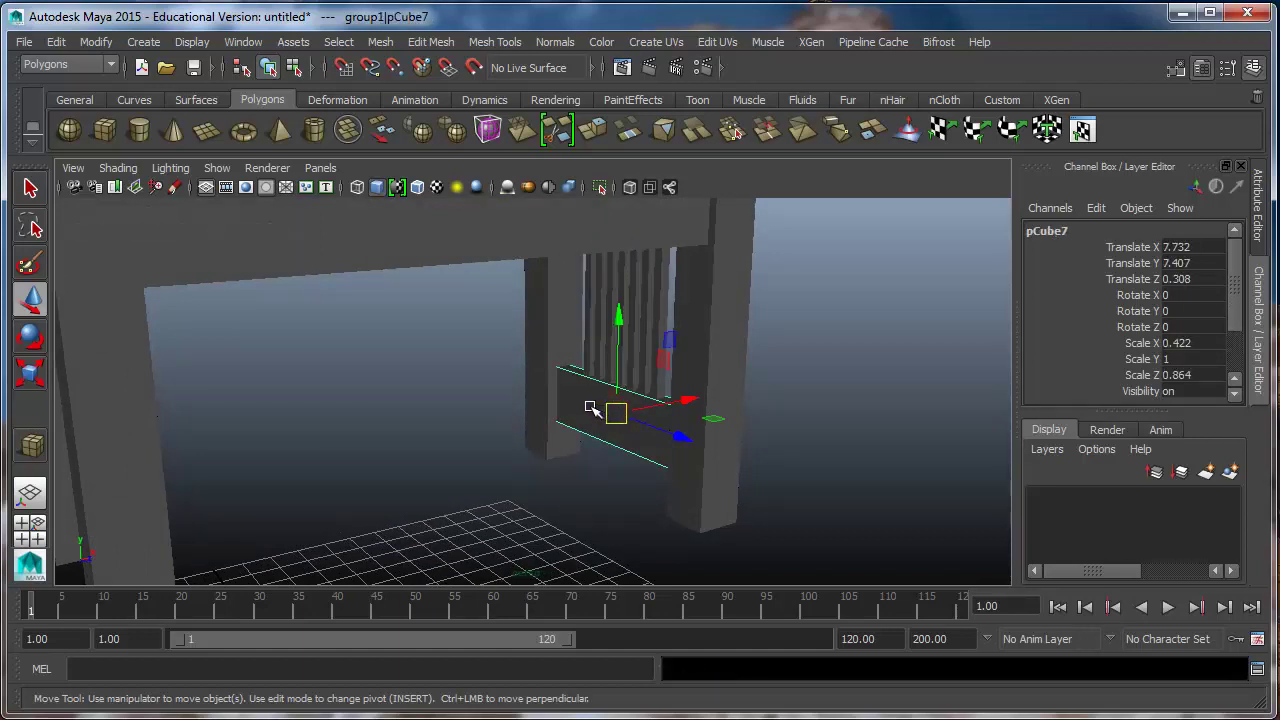
key(Up)
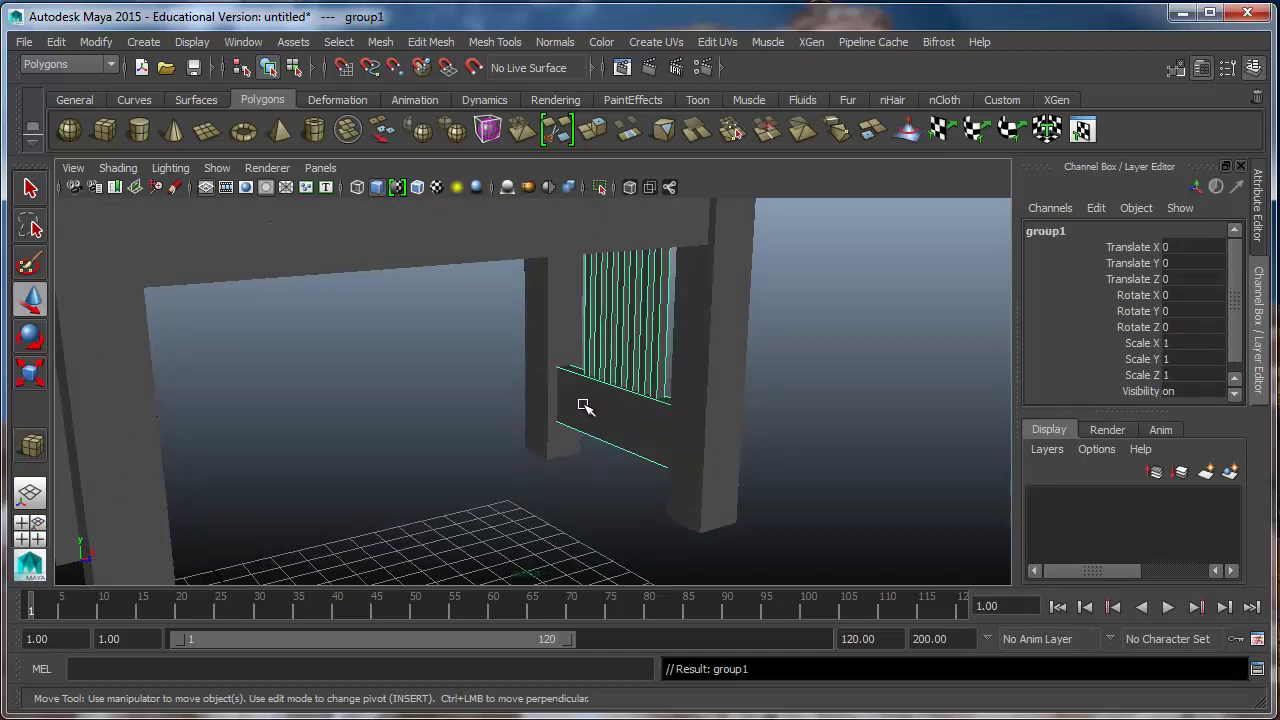
click(96, 48)
click(142, 229)
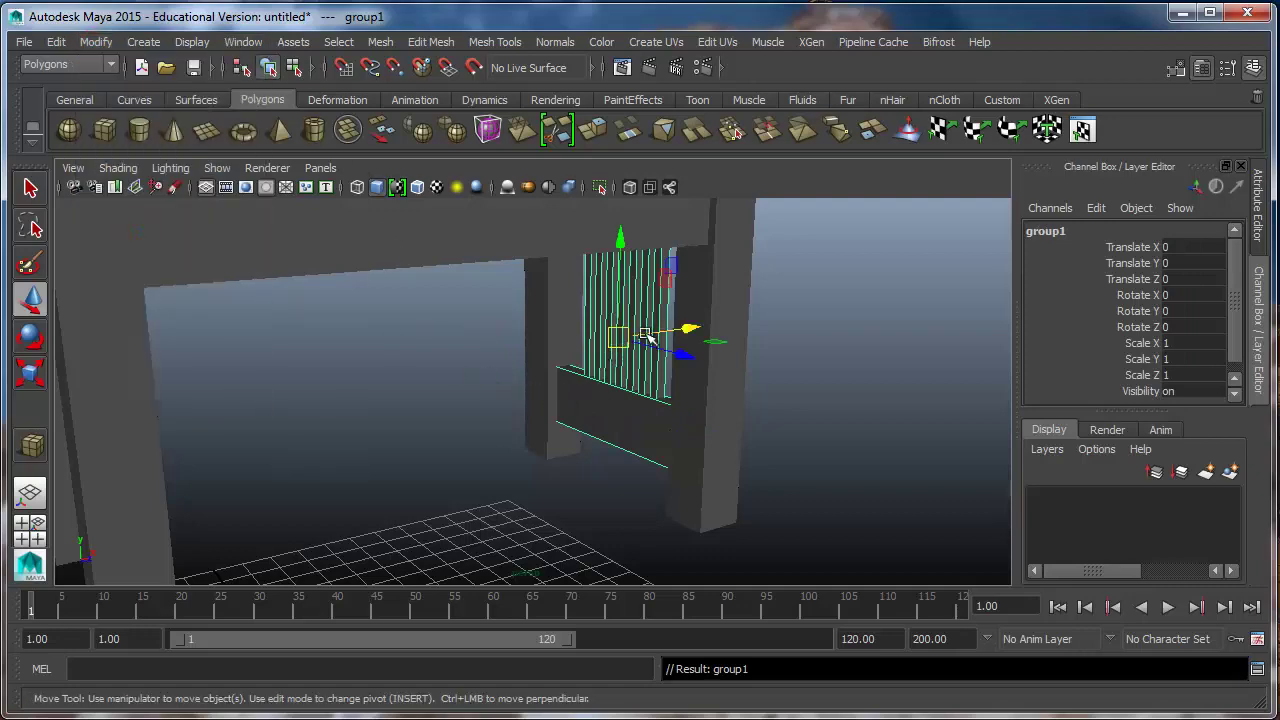
Step: Move the selected rail-and-slat group along X to about -12.68, between the legs at the opposite end of the table
drag(657, 338, 265, 392)
alt+middle_drag(275, 395, 549, 306)
drag(559, 285, 468, 302)
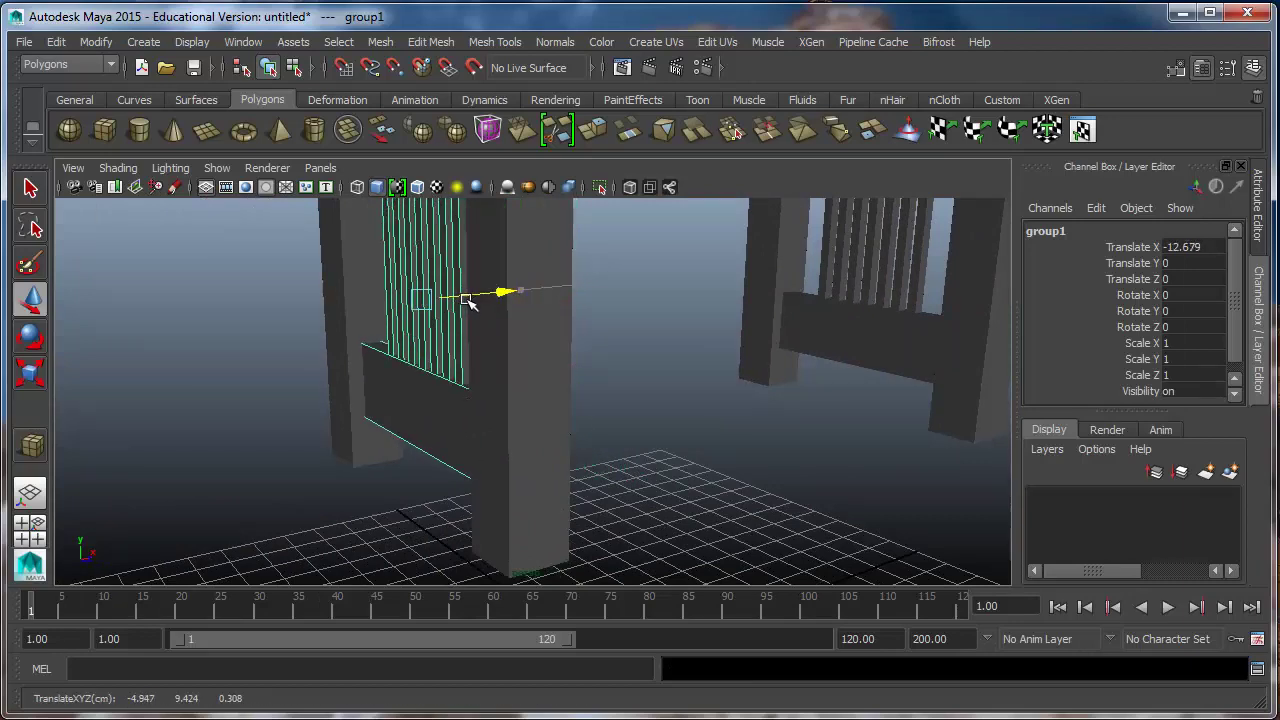
Step: Create a long, thin rectangular polygon box on the grid below the table as the lower shelf
click(663, 309)
alt+drag(663, 309, 537, 460)
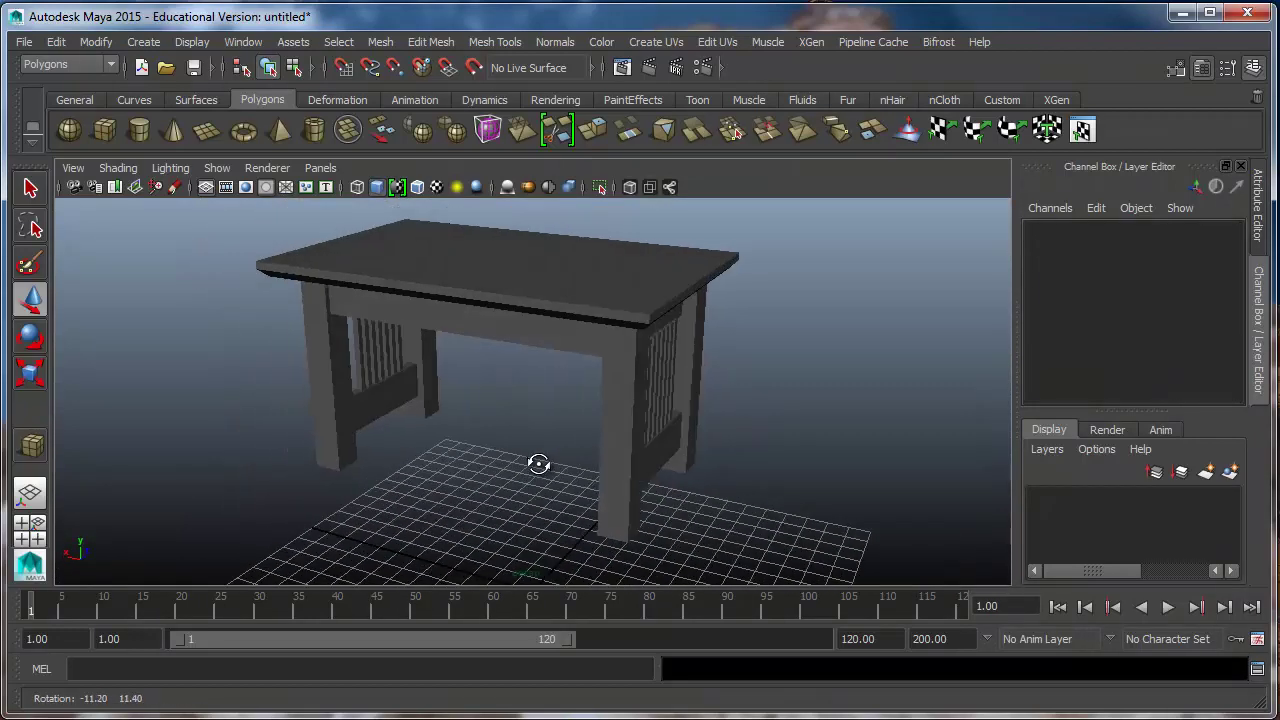
click(108, 131)
drag(360, 514, 638, 632)
drag(489, 560, 489, 539)
Step: Move the shelf board up between the end rails, to about X 1.565, Y 7.493, Z 0.675
drag(484, 492, 318, 422)
drag(682, 426, 476, 431)
drag(684, 484, 597, 441)
Step: Scale the shelf board along X to about 0.874 and shift it to about X 1.371 to span the end rails
key(e)
key(r)
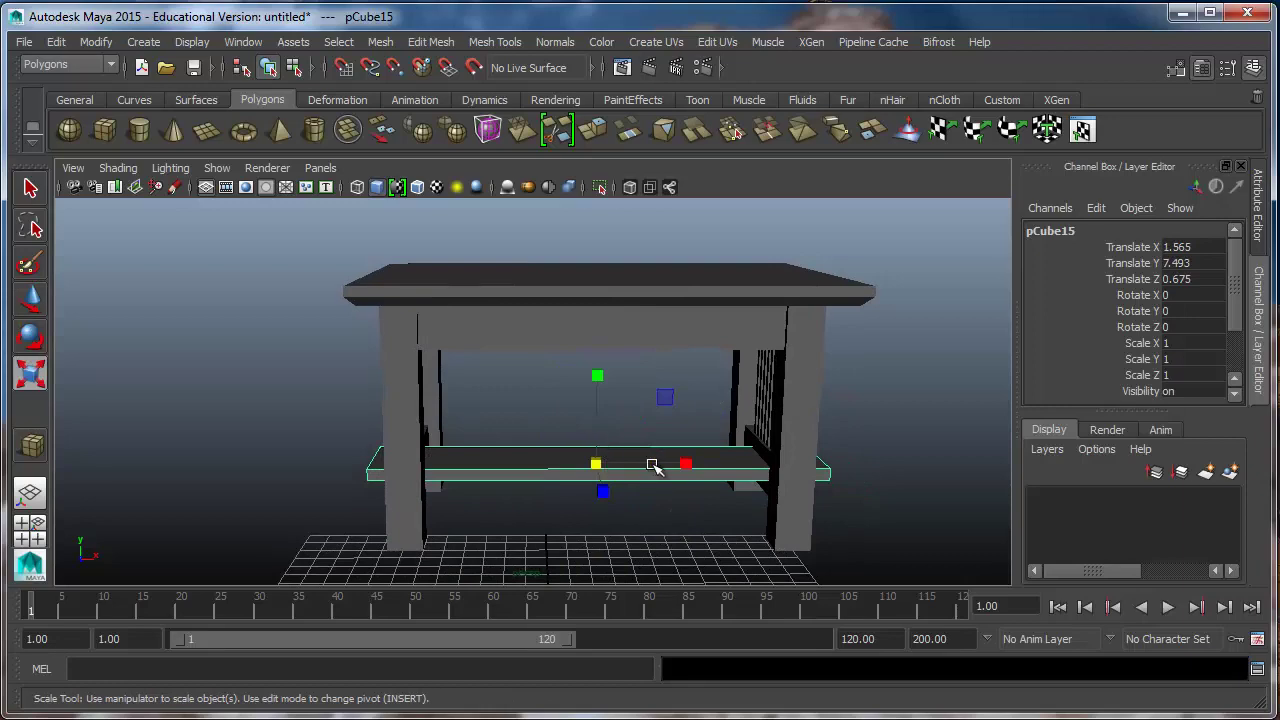
drag(683, 465, 557, 457)
key(w)
key(r)
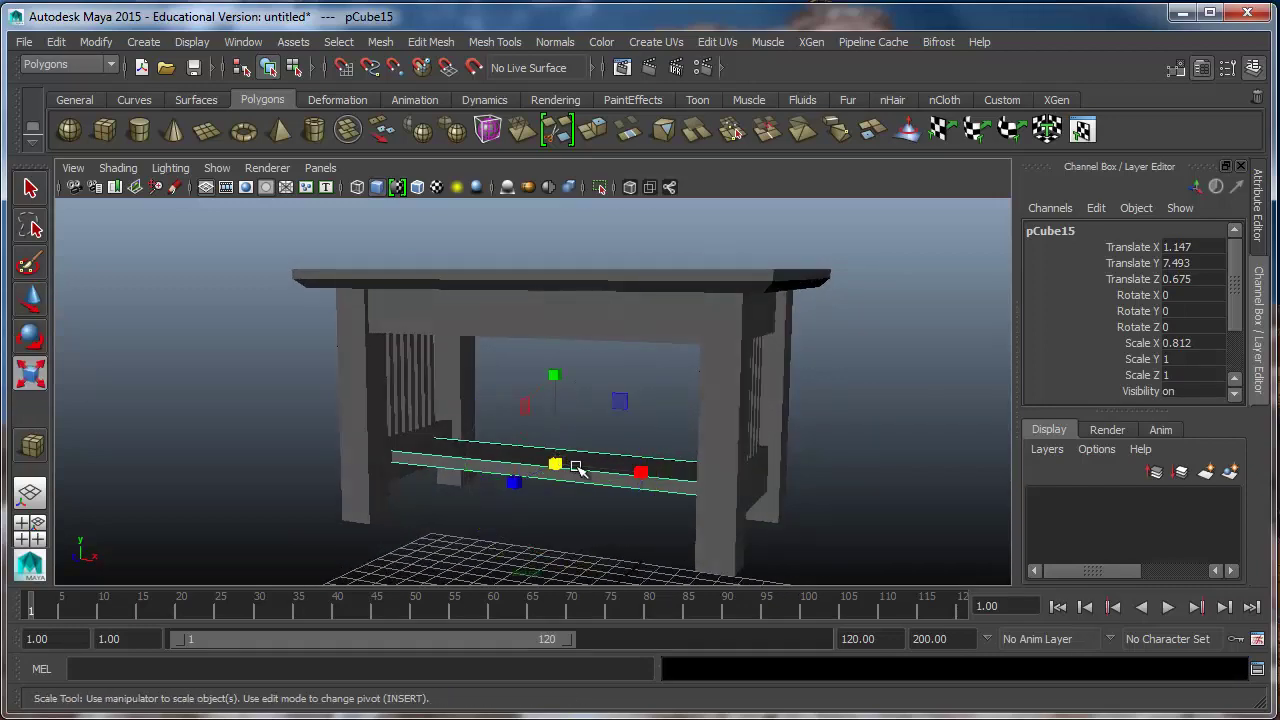
mouse_move(641, 473)
mouse_down()
mouse_move(693, 481)
mouse_move(636, 456)
mouse_up()
key(w)
alt+drag(636, 456, 200, 337)
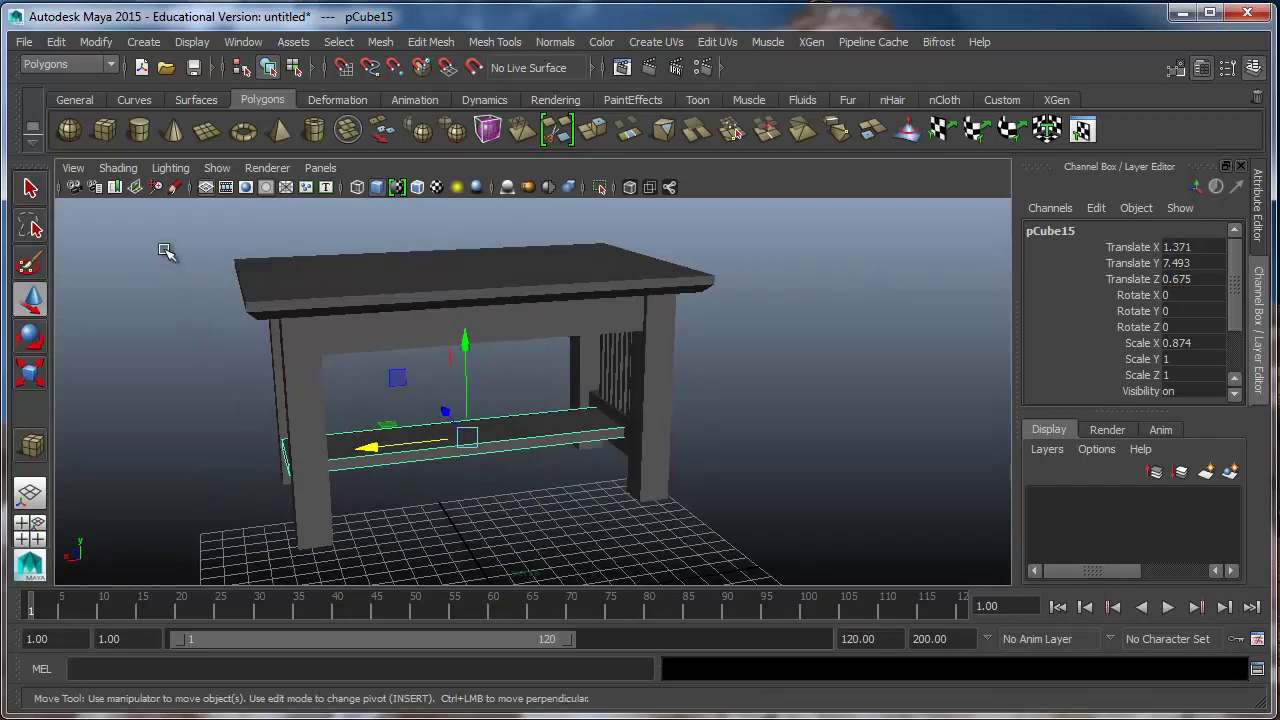
Step: Select all the table parts and merge them into one mesh with a Boolean Union
drag(166, 250, 840, 584)
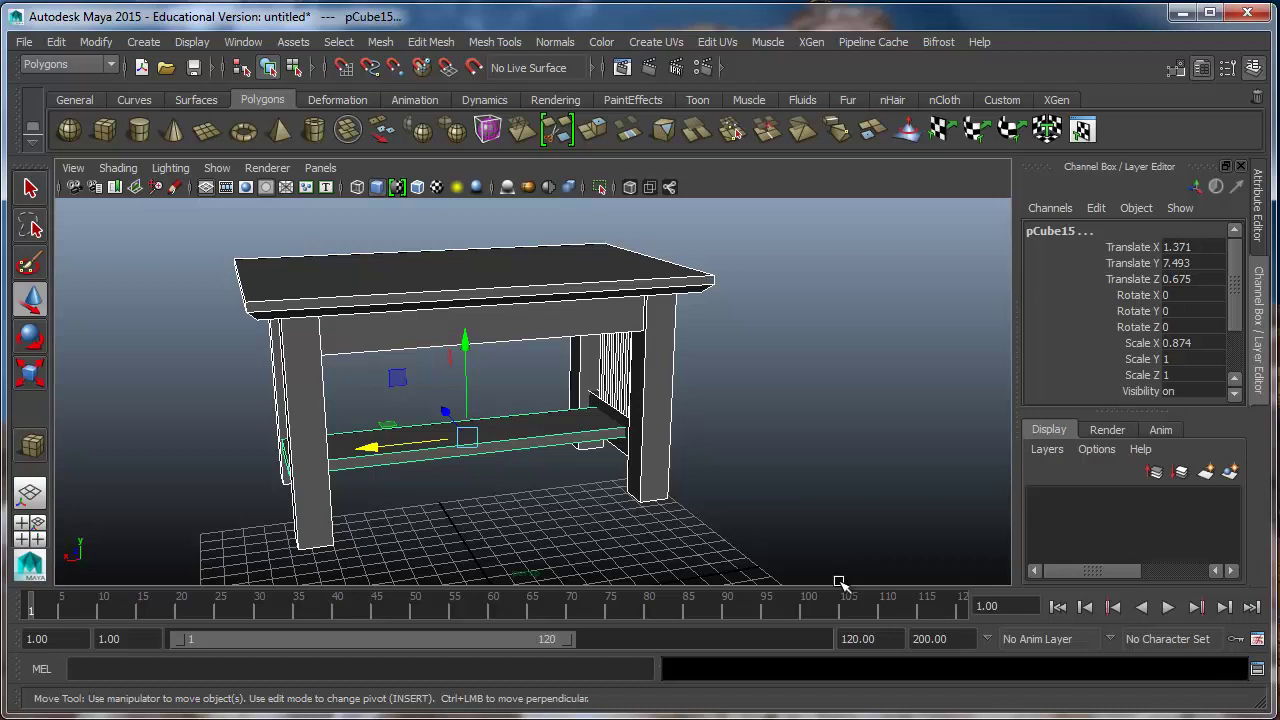
click(383, 44)
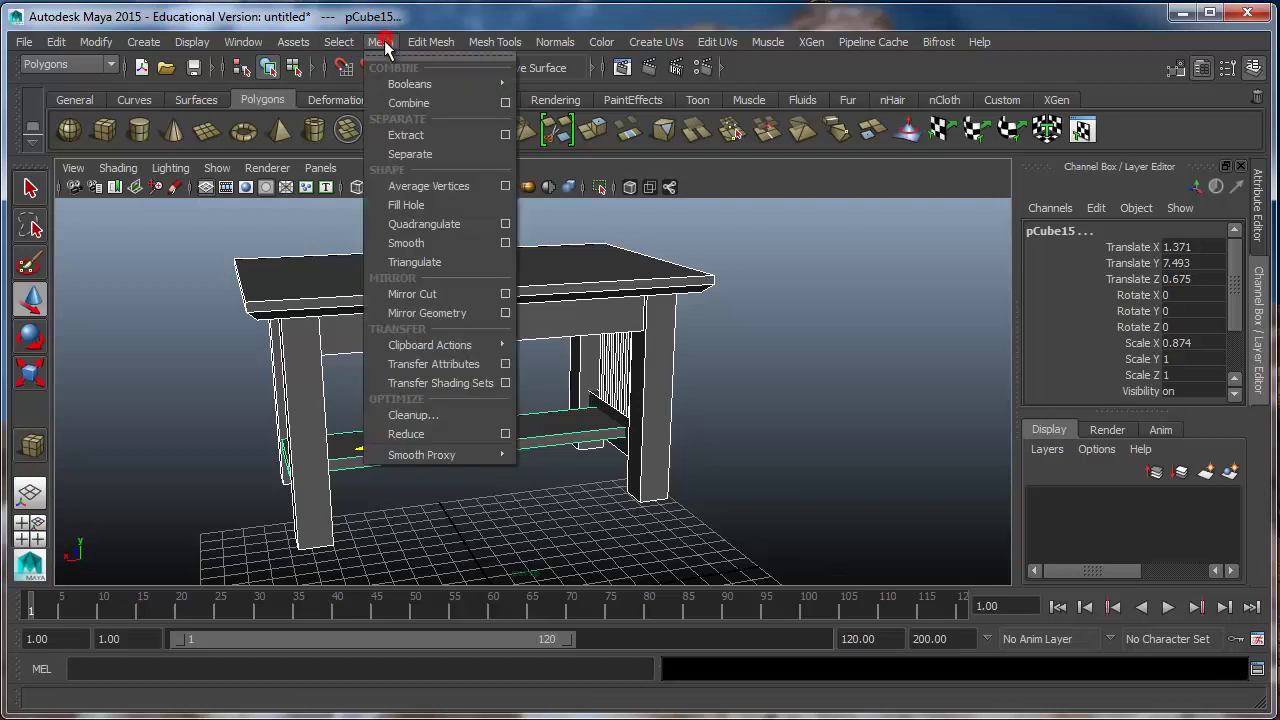
mouse_move(395, 84)
click(582, 91)
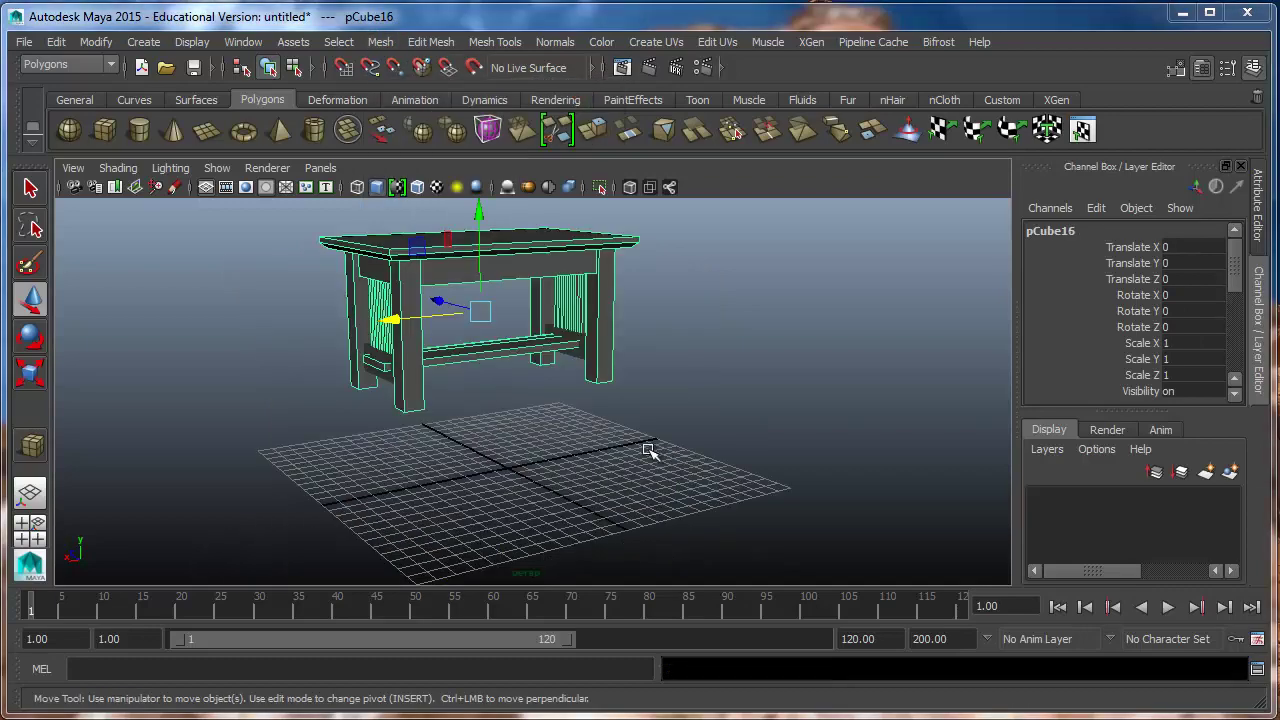
alt+drag(631, 450, 532, 435)
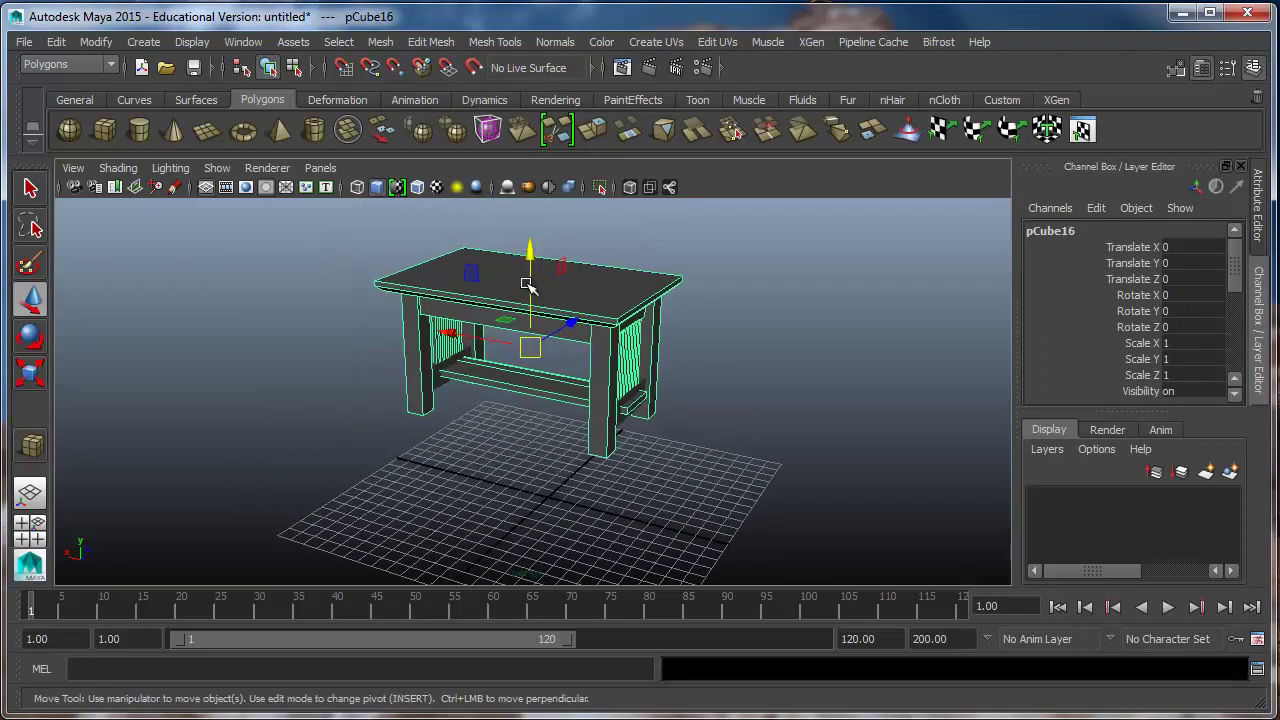
mouse_move(531, 286)
mouse_down()
mouse_move(524, 318)
mouse_move(535, 298)
mouse_up()
key(ctrl+z)
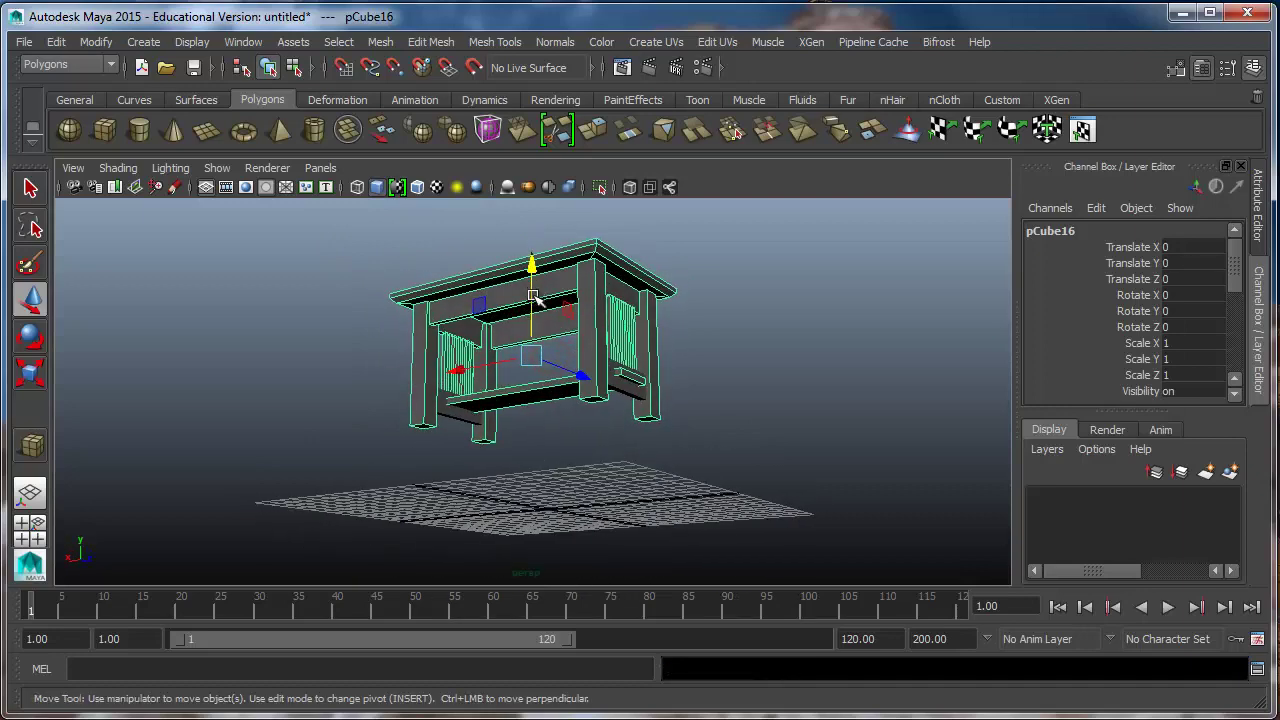